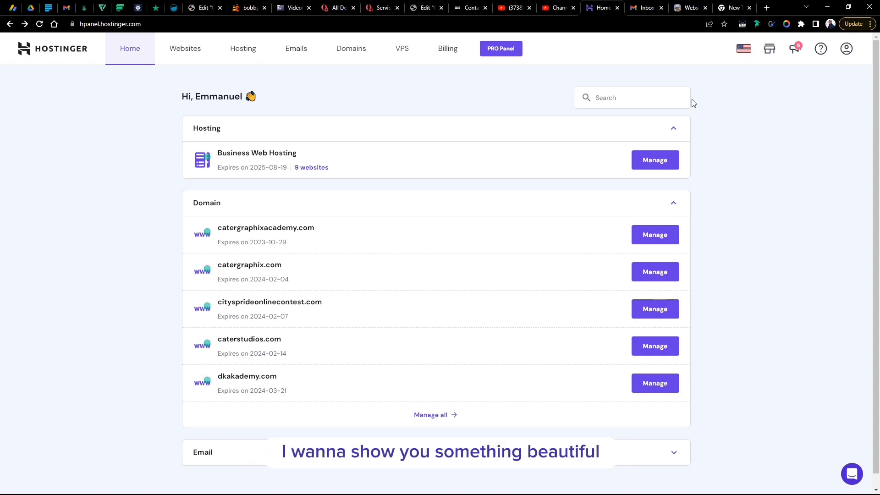
- Load bobbymediah.com in the empty new Chrome tab
{"action": "left_click", "coordinate": [729, 6]}
{"action": "left_click", "coordinate": [540, 24]}
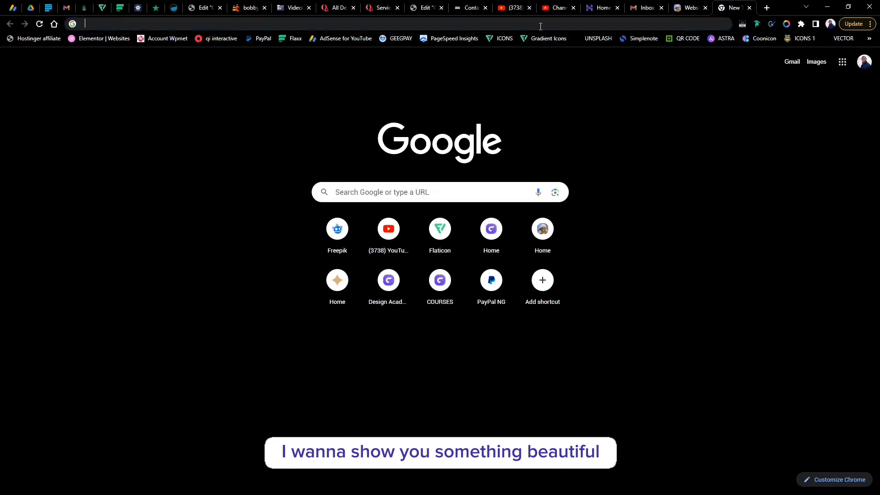
{"action": "type", "text": "bobbymediah.com"}
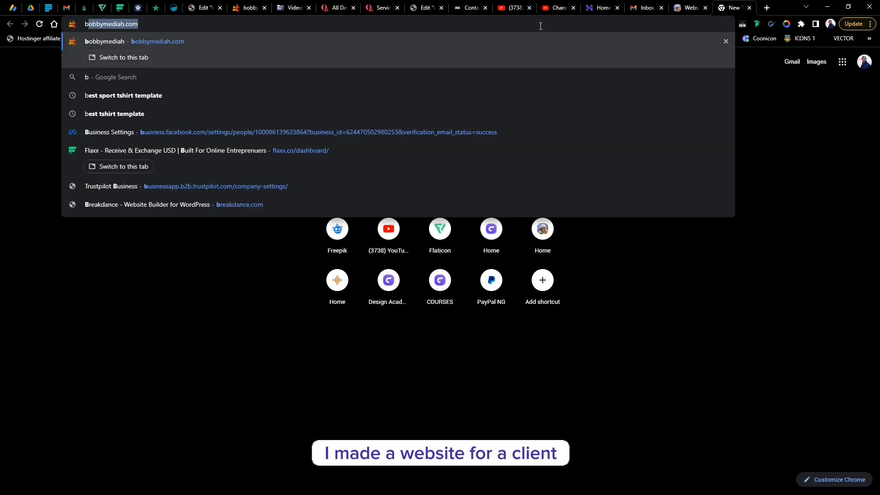
{"action": "key", "text": "Return"}
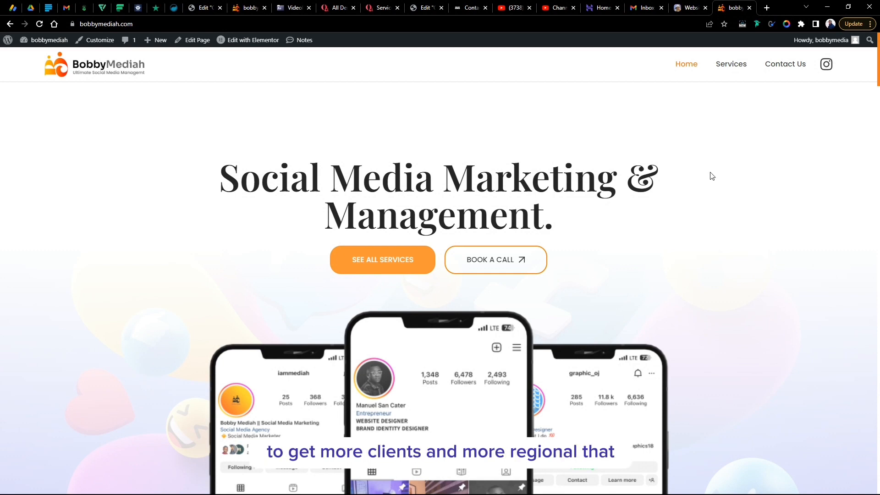
- Scroll through the bobbymediah.com home page, briefly expanding the sensitive-data FAQ answer
{"action": "scroll", "coordinate": [679, 180], "scroll_direction": "down", "scroll_amount": 1}
{"action": "scroll", "coordinate": [678, 180], "scroll_direction": "down", "scroll_amount": 7}
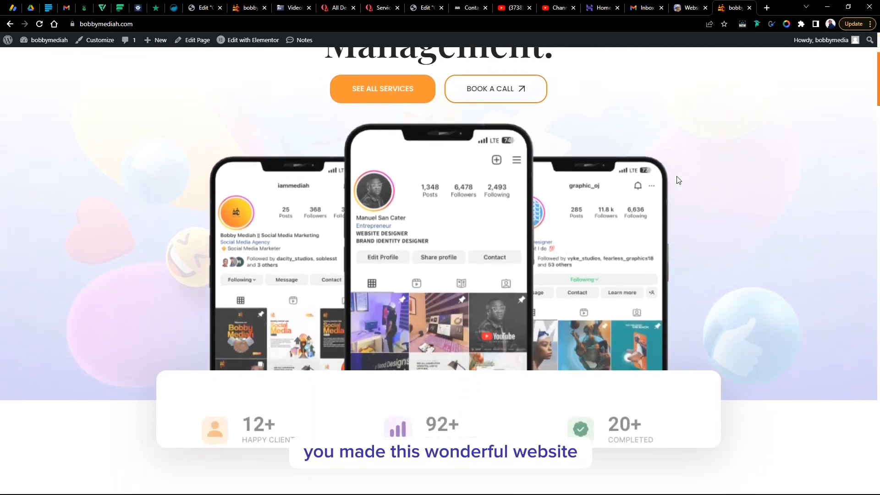
{"action": "scroll", "coordinate": [679, 180], "scroll_direction": "up", "scroll_amount": 4}
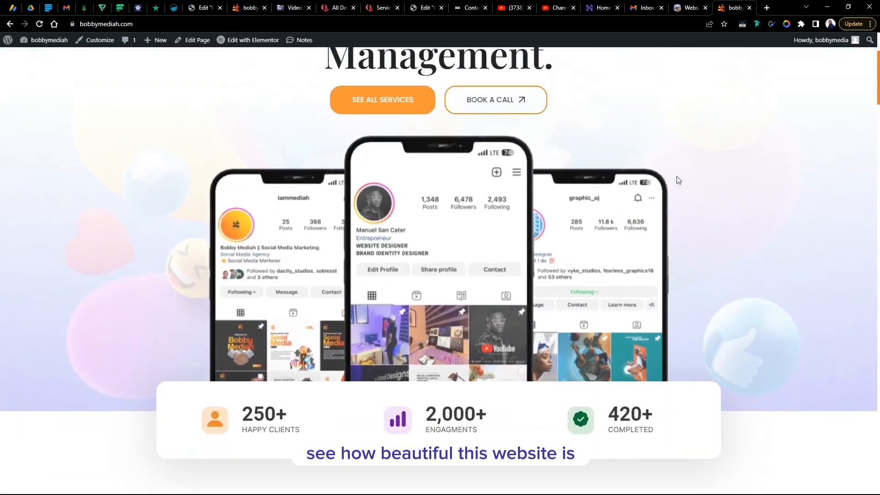
{"action": "scroll", "coordinate": [678, 181], "scroll_direction": "down", "scroll_amount": 9}
{"action": "scroll", "coordinate": [679, 180], "scroll_direction": "down", "scroll_amount": 10}
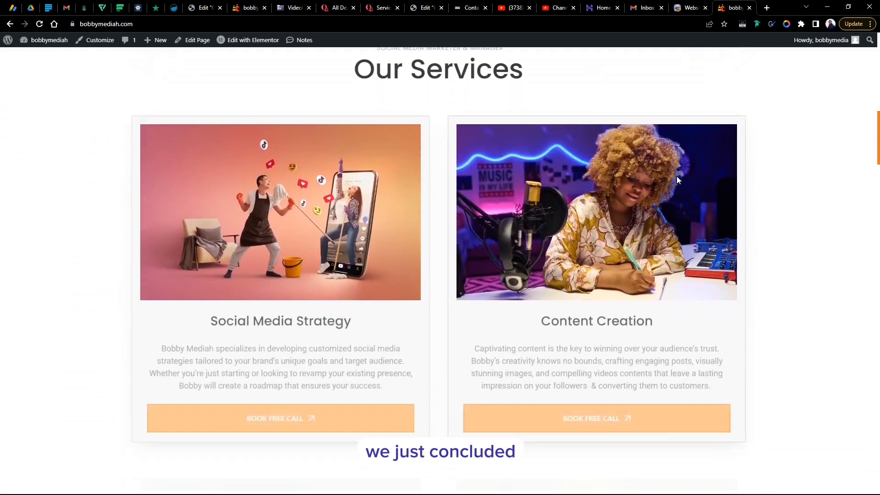
{"action": "scroll", "coordinate": [667, 173], "scroll_direction": "up", "scroll_amount": 2}
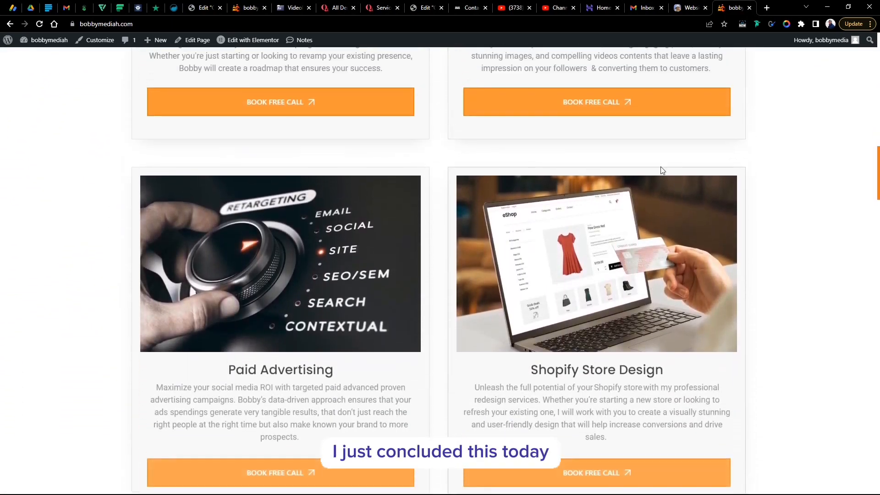
{"action": "scroll", "coordinate": [654, 166], "scroll_direction": "down", "scroll_amount": 6}
{"action": "scroll", "coordinate": [654, 168], "scroll_direction": "down", "scroll_amount": 11}
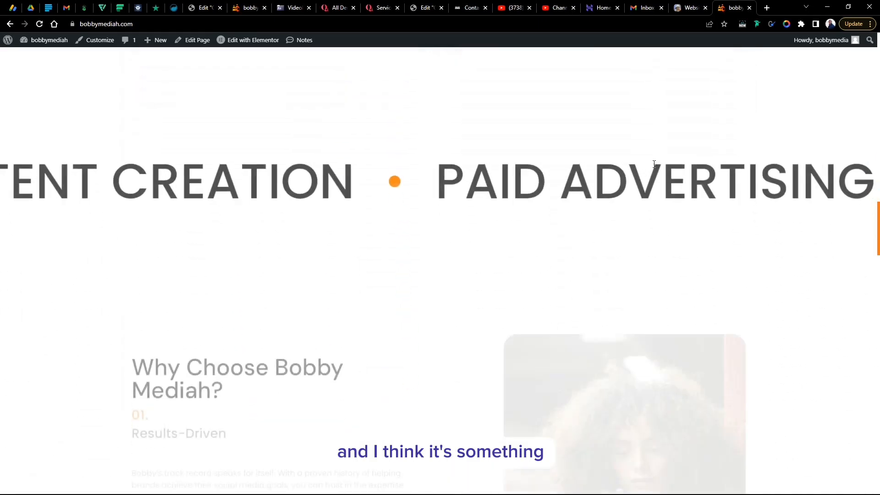
{"action": "scroll", "coordinate": [654, 168], "scroll_direction": "down", "scroll_amount": 15}
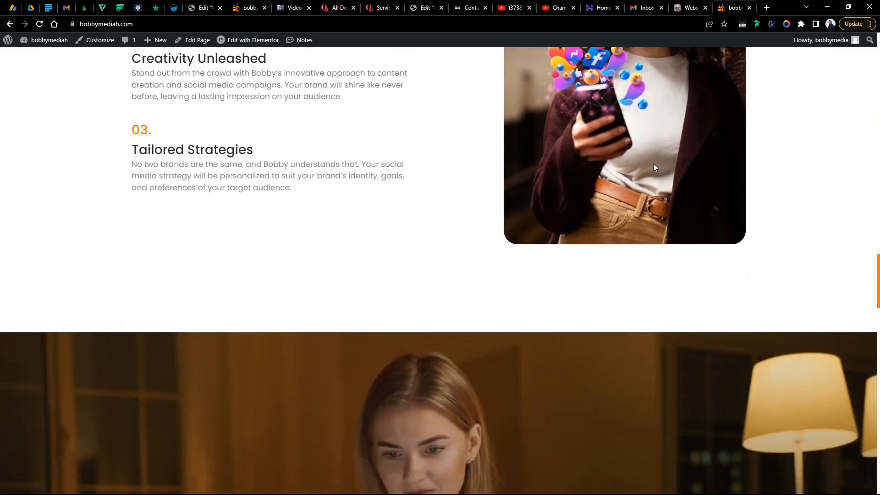
{"action": "scroll", "coordinate": [653, 165], "scroll_direction": "down", "scroll_amount": 7}
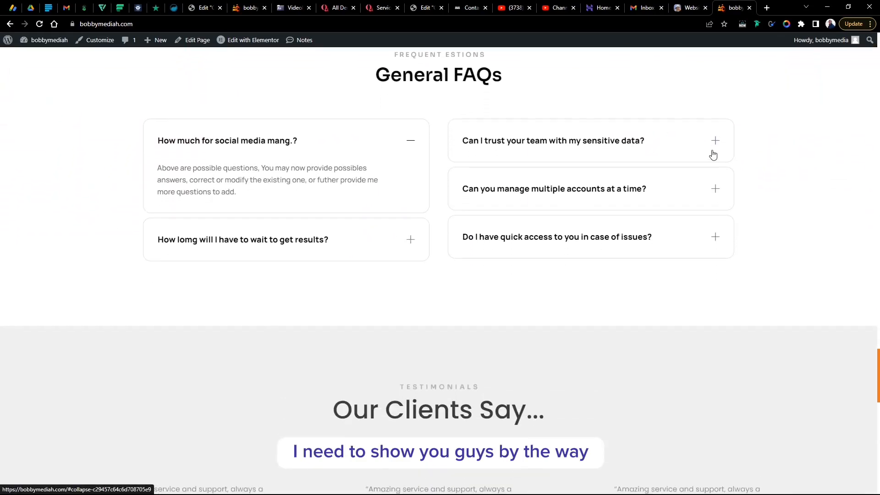
{"action": "left_click", "coordinate": [713, 154]}
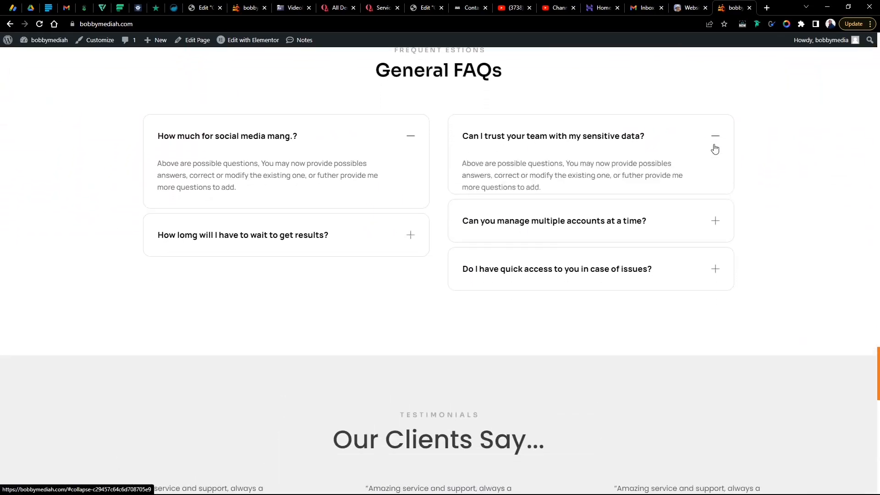
{"action": "left_click", "coordinate": [714, 147]}
{"action": "scroll", "coordinate": [714, 146], "scroll_direction": "up", "scroll_amount": 9}
{"action": "scroll", "coordinate": [714, 146], "scroll_direction": "up", "scroll_amount": 2}
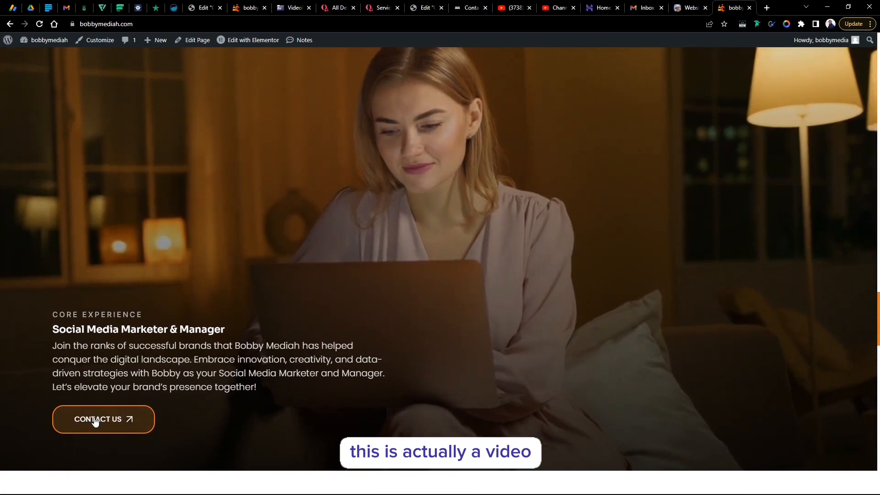
{"action": "scroll", "coordinate": [507, 323], "scroll_direction": "down", "scroll_amount": 13}
{"action": "scroll", "coordinate": [511, 322], "scroll_direction": "down", "scroll_amount": 12}
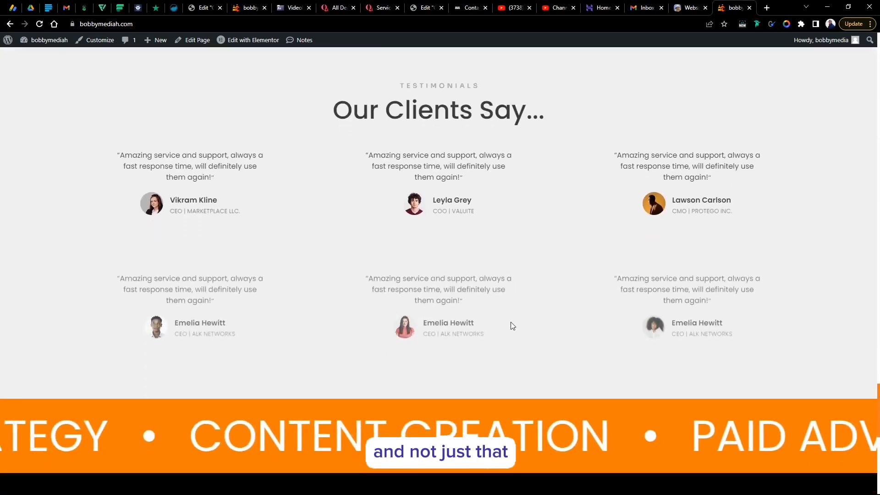
{"action": "scroll", "coordinate": [510, 321], "scroll_direction": "down", "scroll_amount": 3}
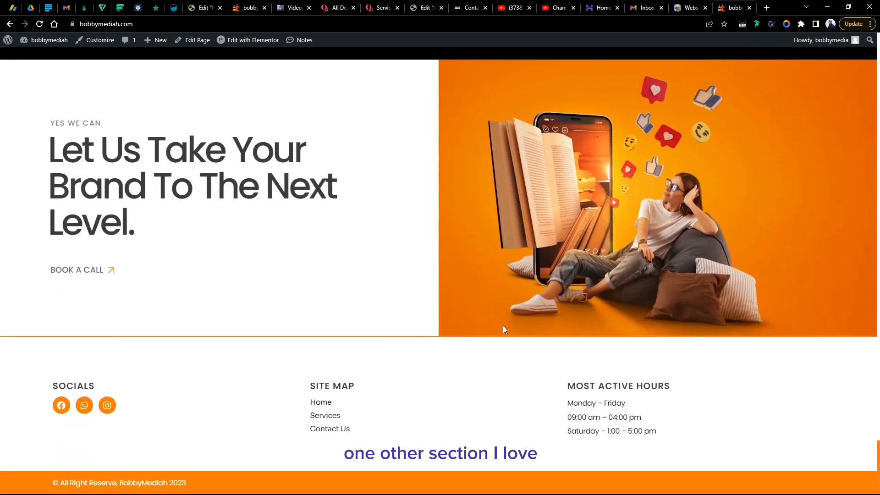
- Browse the site's Contact Us page, then close the bobbymediah.com tab
{"action": "left_click", "coordinate": [332, 430]}
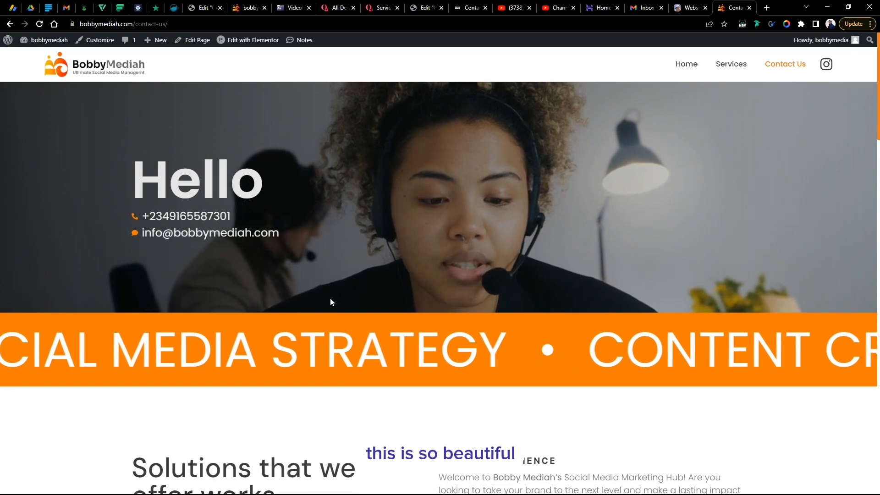
{"action": "scroll", "coordinate": [346, 289], "scroll_direction": "down", "scroll_amount": 4}
{"action": "scroll", "coordinate": [346, 290], "scroll_direction": "down", "scroll_amount": 10}
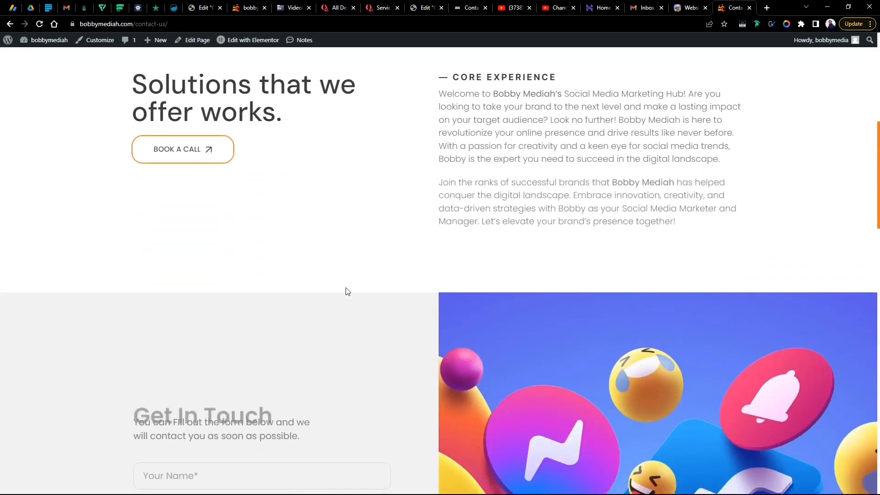
{"action": "scroll", "coordinate": [346, 288], "scroll_direction": "down", "scroll_amount": 8}
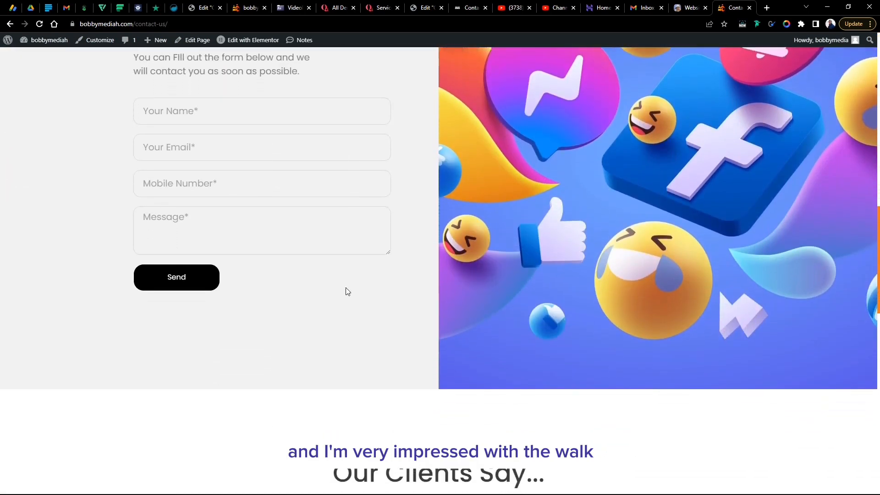
{"action": "scroll", "coordinate": [348, 291], "scroll_direction": "down", "scroll_amount": 9}
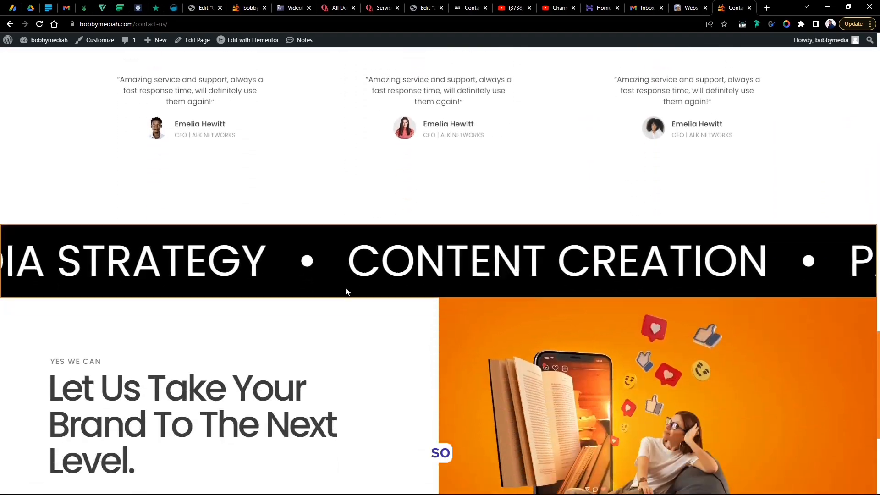
{"action": "scroll", "coordinate": [347, 288], "scroll_direction": "up", "scroll_amount": 11}
{"action": "scroll", "coordinate": [346, 288], "scroll_direction": "up", "scroll_amount": 20}
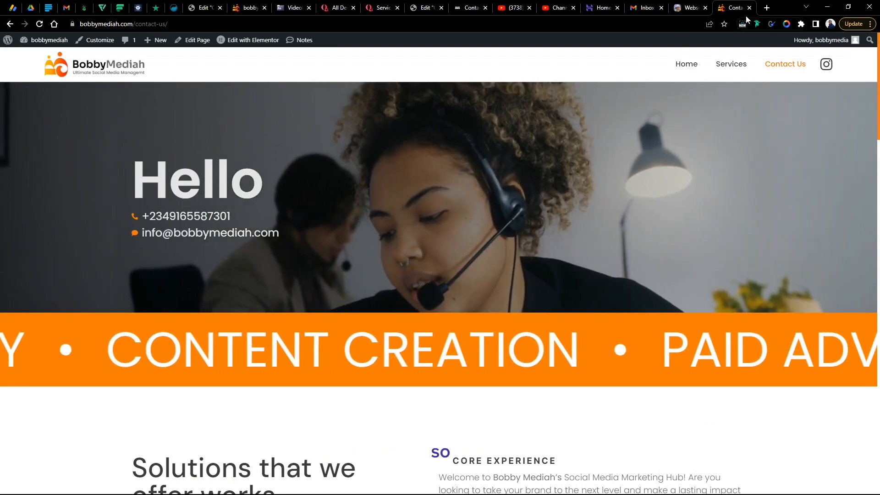
{"action": "left_click", "coordinate": [750, 7]}
- From the Hostinger Home tab, choose Logout in the profile menu
{"action": "left_click", "coordinate": [621, 6]}
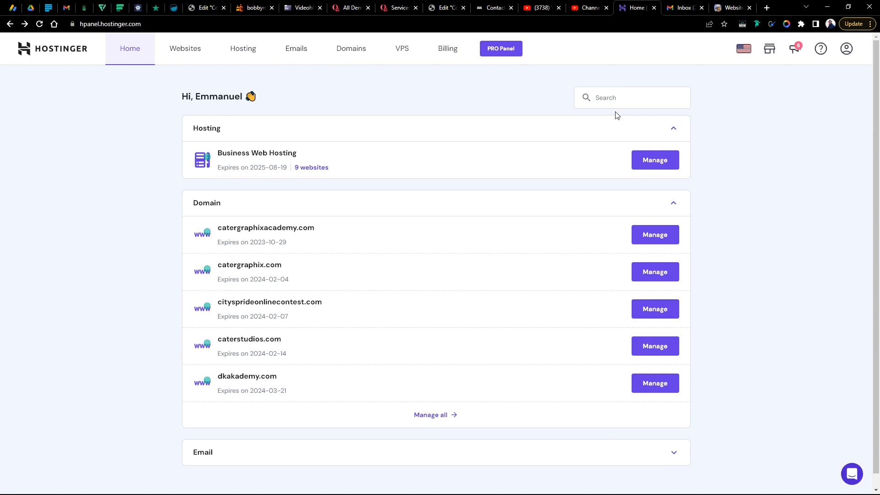
{"action": "left_click", "coordinate": [846, 48]}
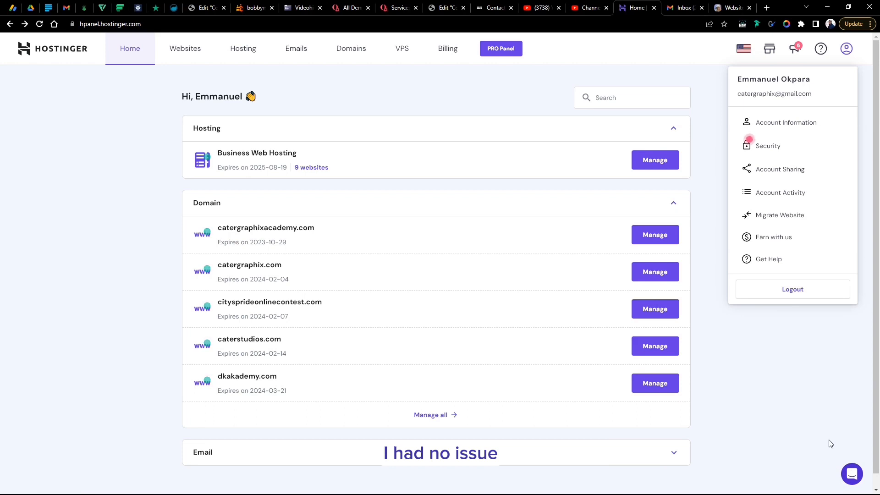
{"action": "left_click", "coordinate": [802, 293]}
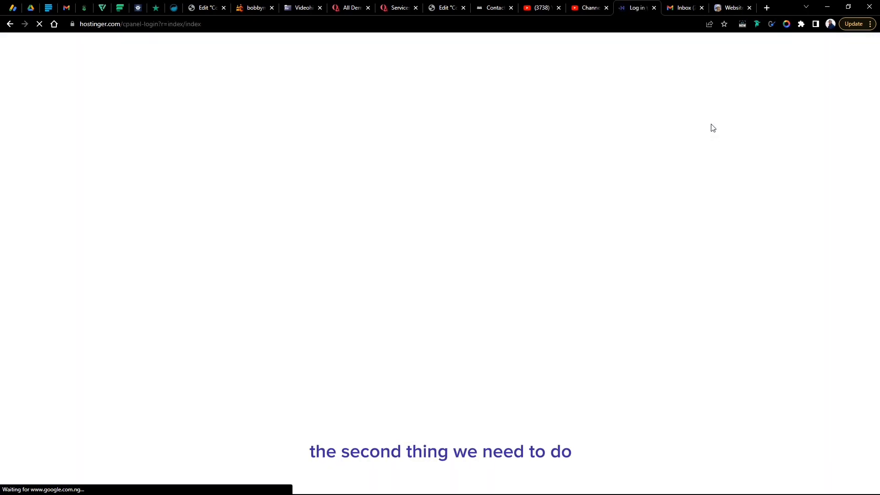
- Check the Gmail inbox and Hostinger login tabs, then go to the Websites - Cater Studios tab
{"action": "left_click", "coordinate": [687, 6]}
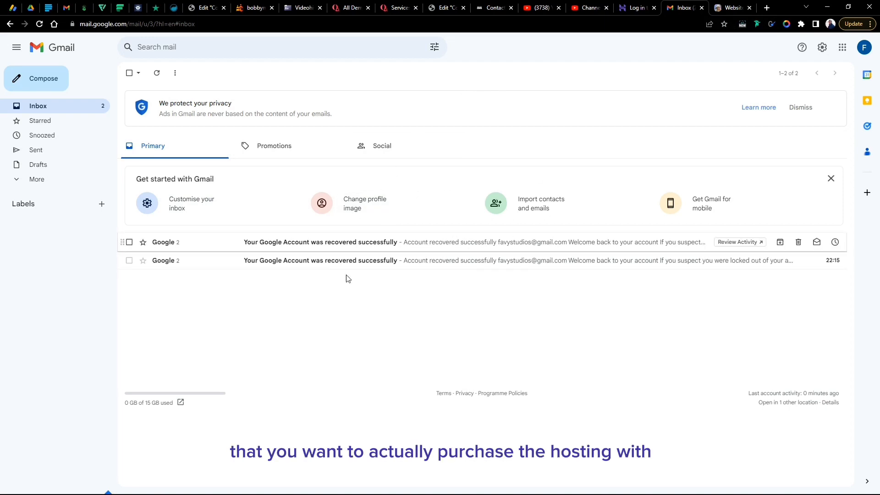
{"action": "left_click", "coordinate": [649, 2]}
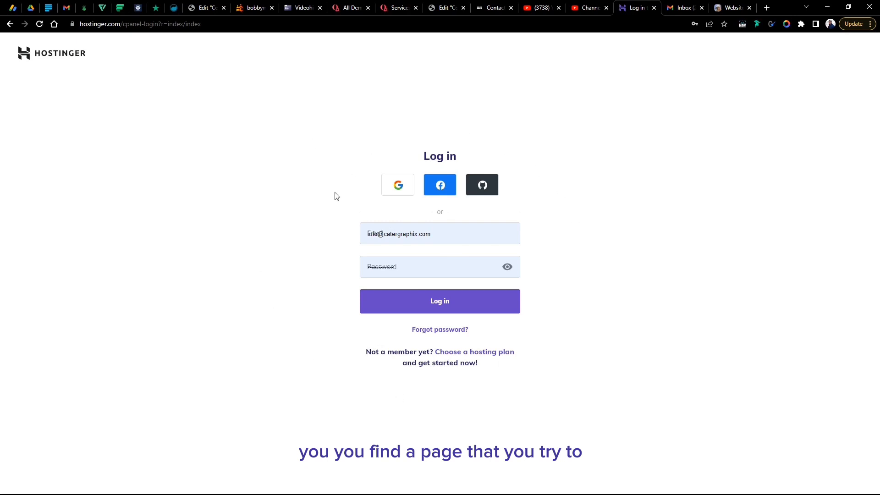
{"action": "left_click", "coordinate": [682, 7]}
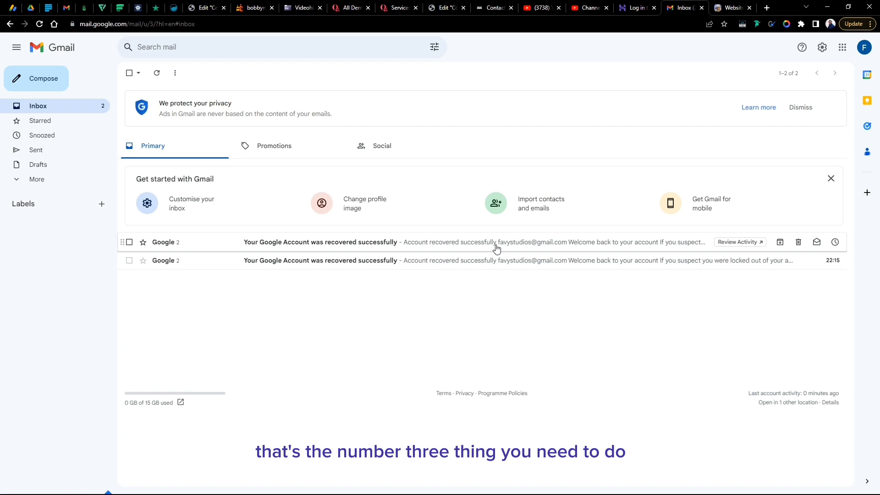
{"action": "left_click", "coordinate": [735, 7]}
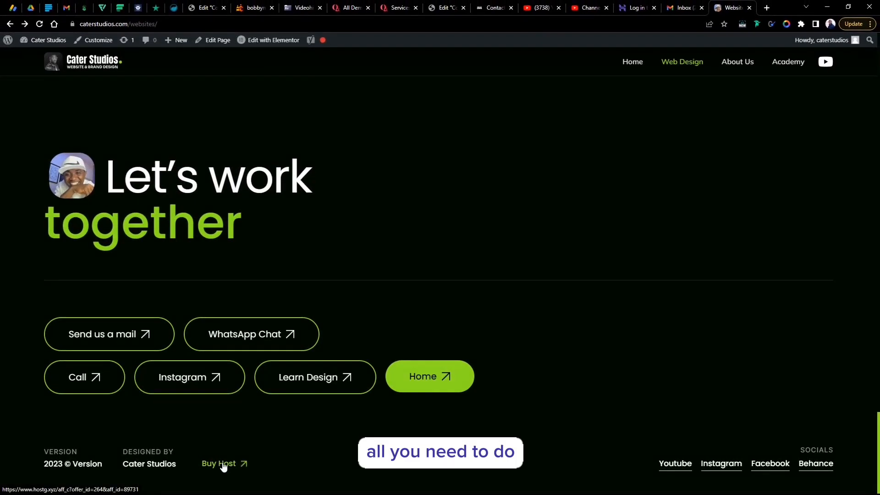
- Follow the footer's Buy Host link and claim Hostinger's $2.99/mo hosting deal
{"action": "left_click", "coordinate": [223, 465]}
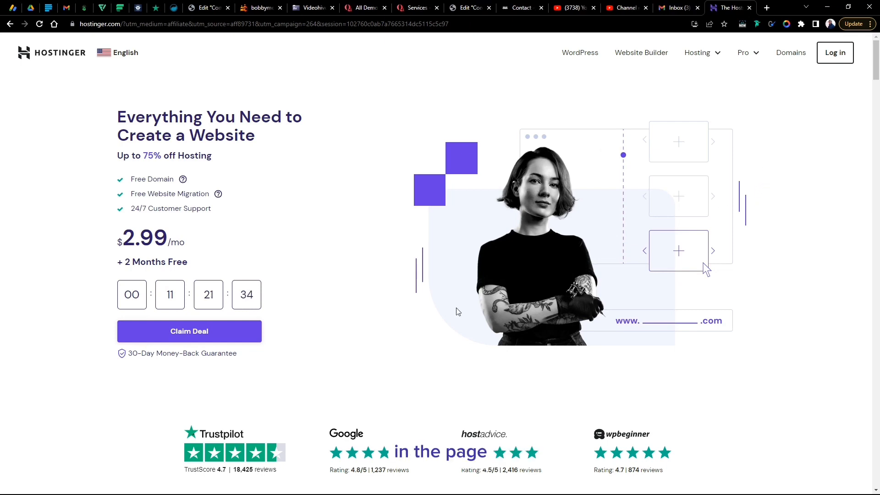
{"action": "left_click", "coordinate": [254, 331]}
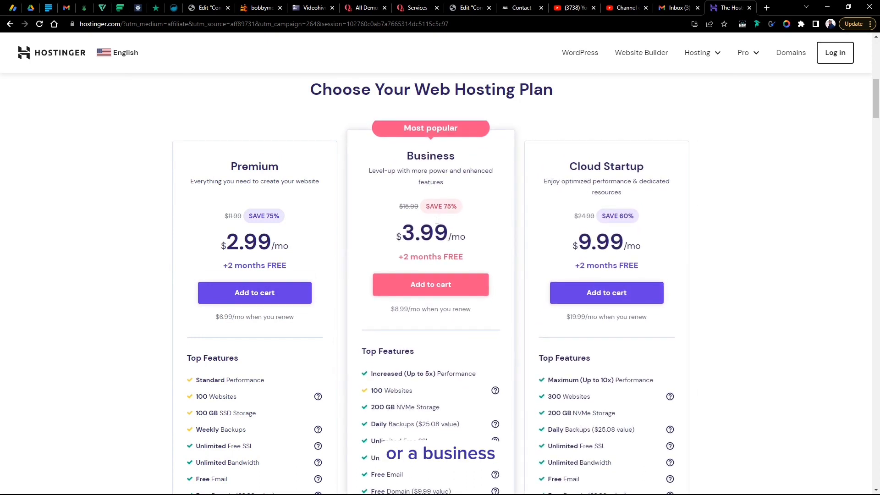
- Add the Premium web hosting plan to the cart
{"action": "left_click", "coordinate": [256, 285]}
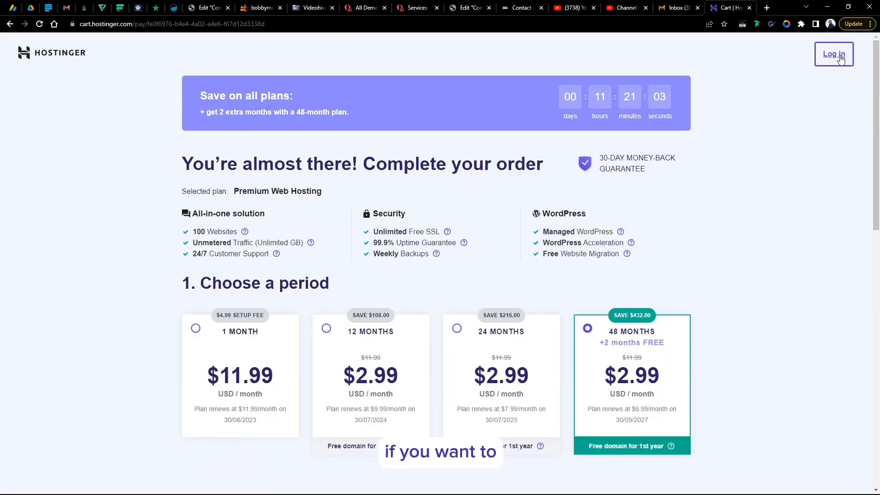
- Choose the 12-month period ($35.88) and sign in with the studio's Google account
{"action": "left_click", "coordinate": [358, 353]}
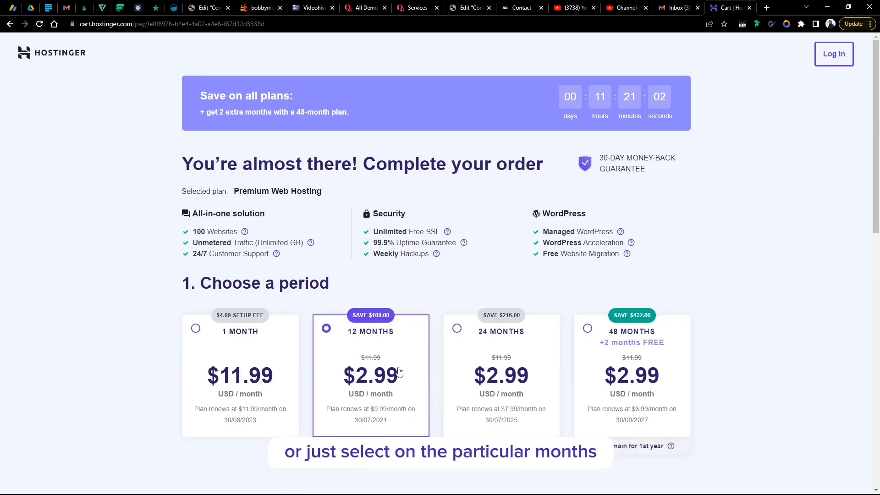
{"action": "scroll", "coordinate": [385, 353], "scroll_direction": "down", "scroll_amount": 5}
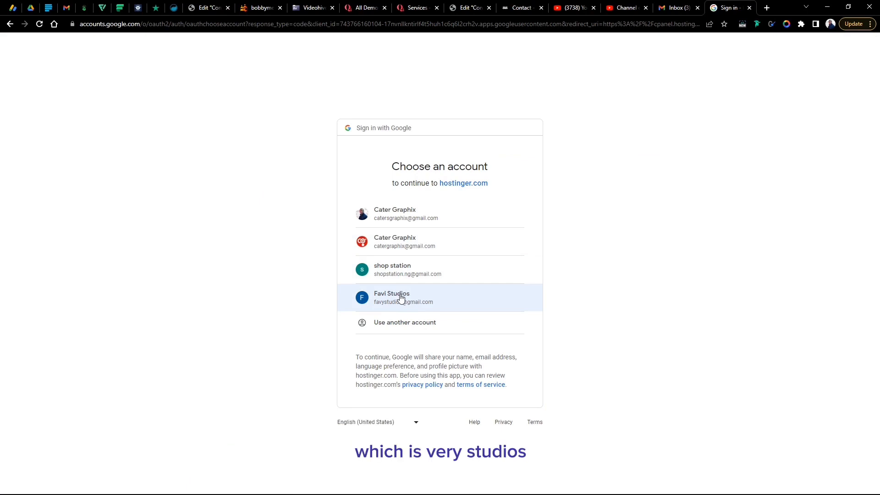
{"action": "left_click", "coordinate": [400, 297]}
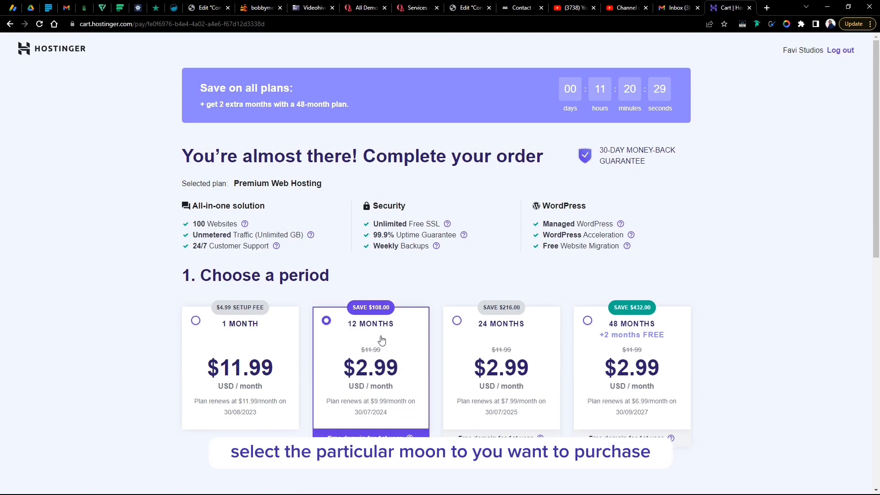
{"action": "scroll", "coordinate": [447, 333], "scroll_direction": "down", "scroll_amount": 4}
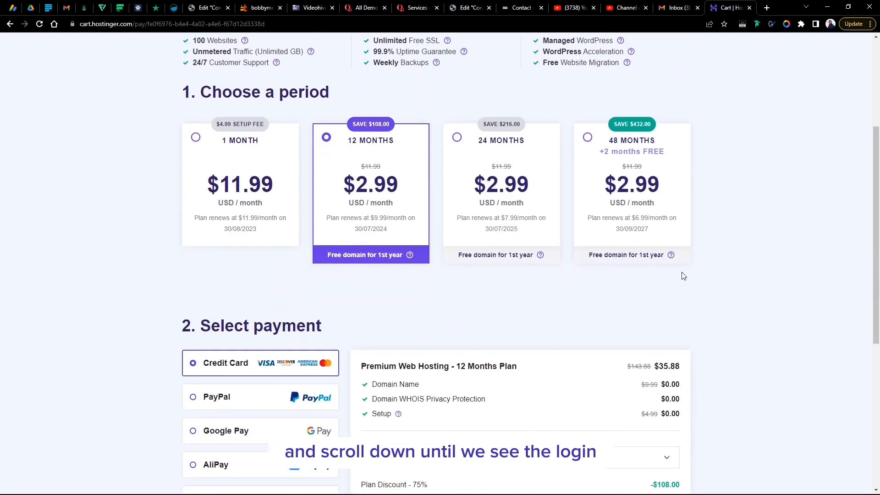
{"action": "scroll", "coordinate": [776, 228], "scroll_direction": "up", "scroll_amount": 4}
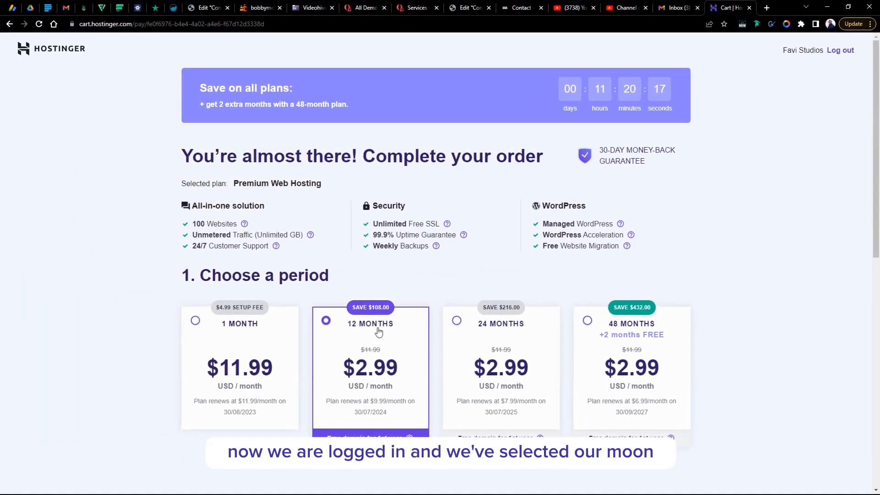
{"action": "scroll", "coordinate": [380, 329], "scroll_direction": "down", "scroll_amount": 5}
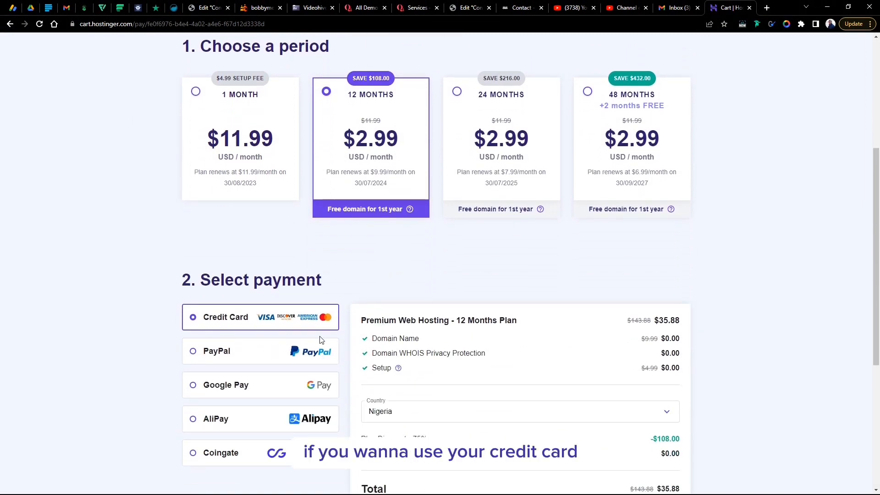
- Select PayPal as the payment method and submit the secure payment
{"action": "scroll", "coordinate": [319, 340], "scroll_direction": "down", "scroll_amount": 3}
{"action": "scroll", "coordinate": [436, 396], "scroll_direction": "down", "scroll_amount": 1}
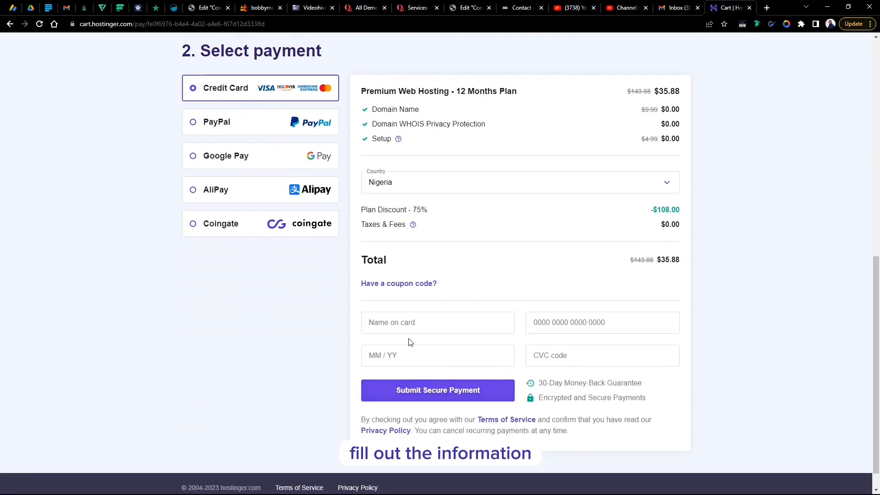
{"action": "scroll", "coordinate": [508, 301], "scroll_direction": "up", "scroll_amount": 1}
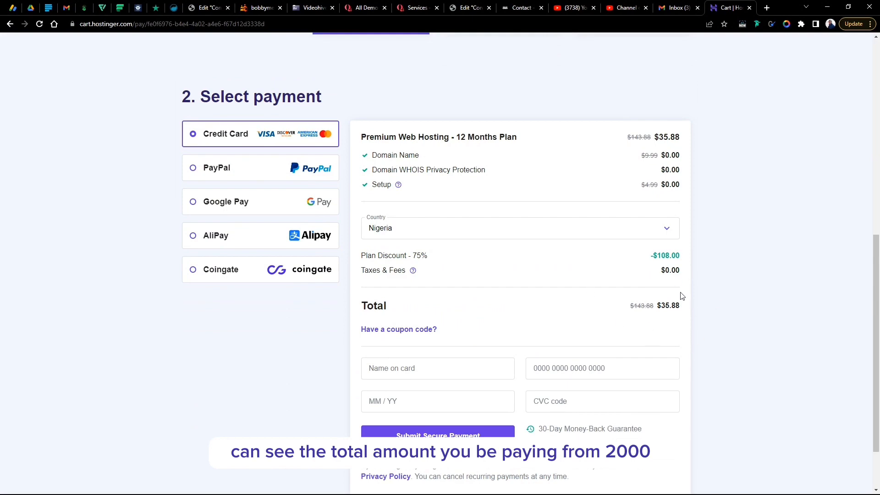
{"action": "scroll", "coordinate": [228, 258], "scroll_direction": "up", "scroll_amount": 2}
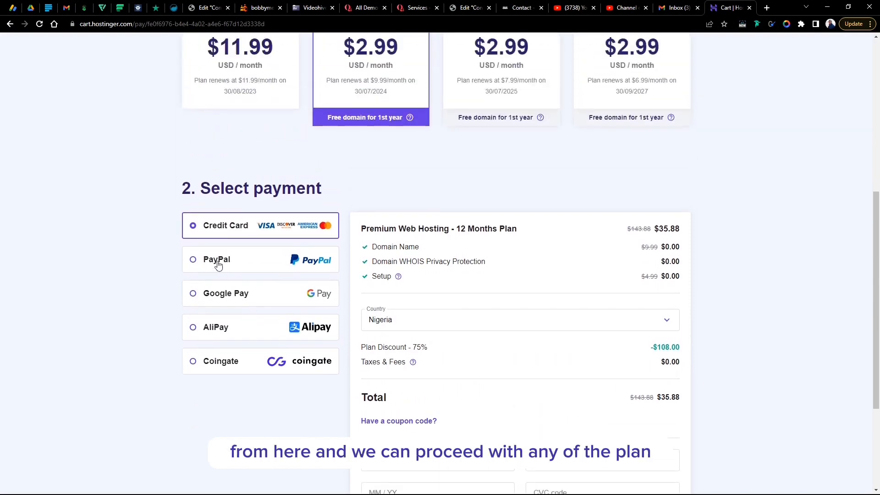
{"action": "left_click", "coordinate": [218, 264]}
{"action": "scroll", "coordinate": [218, 220], "scroll_direction": "down", "scroll_amount": 2}
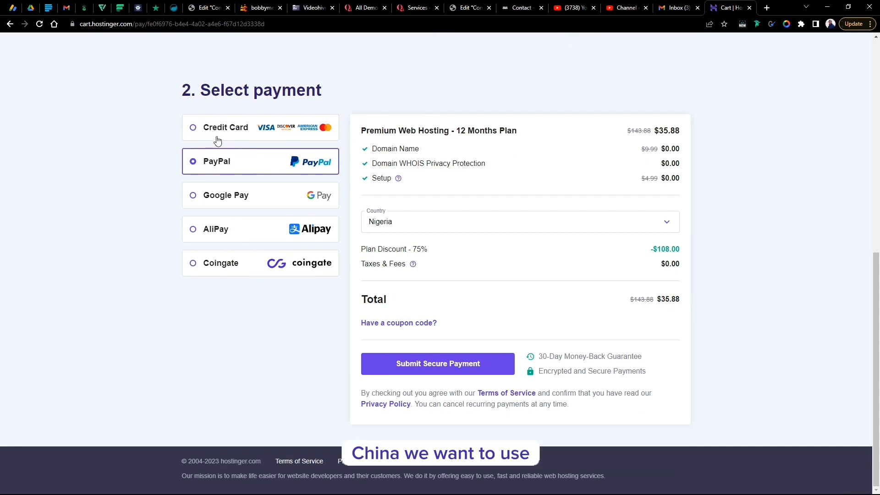
{"action": "left_click", "coordinate": [426, 366]}
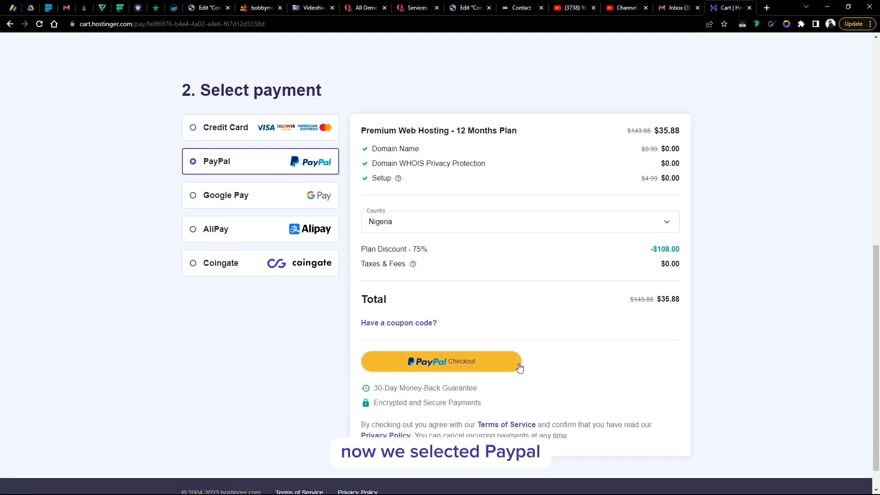
- Log in to PayPal with the saved login and agree to pay for the hosting order
{"action": "left_click", "coordinate": [433, 360]}
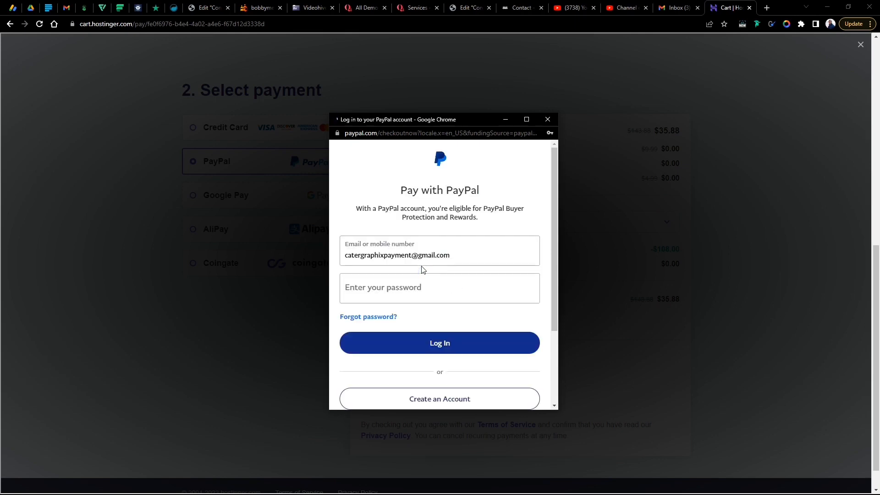
{"action": "left_click", "coordinate": [384, 288]}
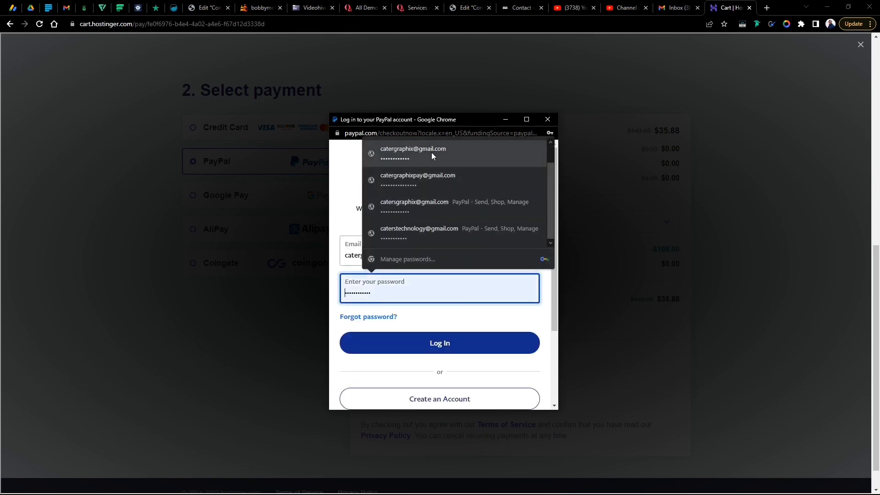
{"action": "left_click", "coordinate": [446, 153]}
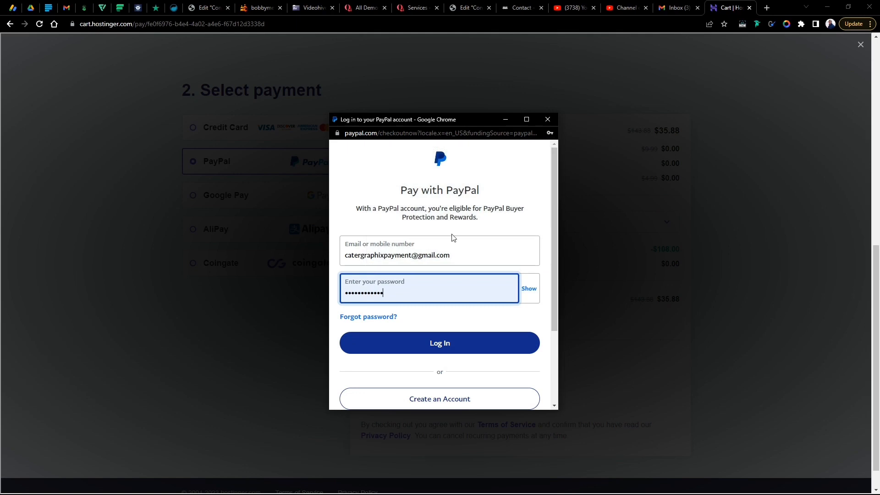
{"action": "left_click", "coordinate": [442, 347]}
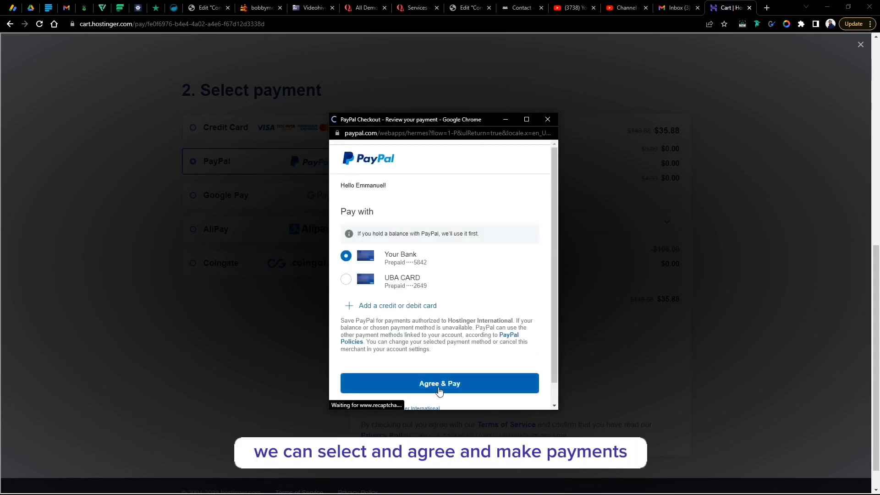
{"action": "left_click", "coordinate": [439, 385]}
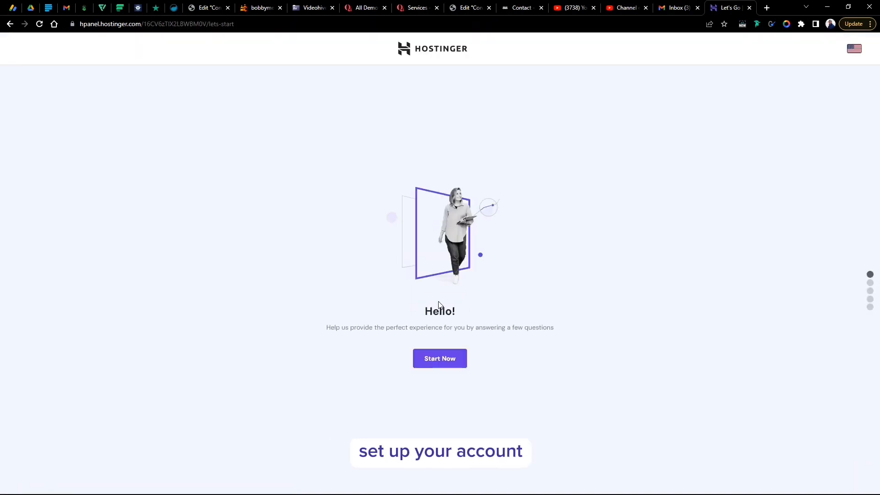
- Start setup and answer: creating it for myself, building it myself, create a new website
{"action": "left_click", "coordinate": [444, 359]}
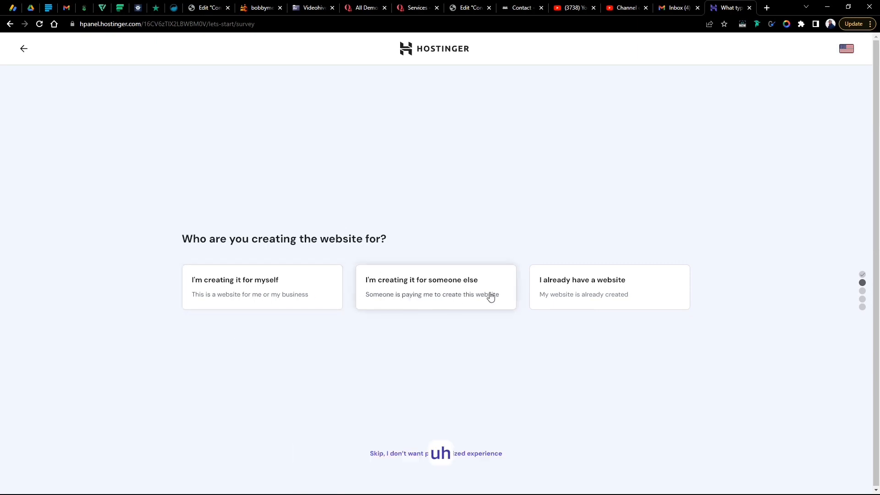
{"action": "left_click", "coordinate": [239, 295]}
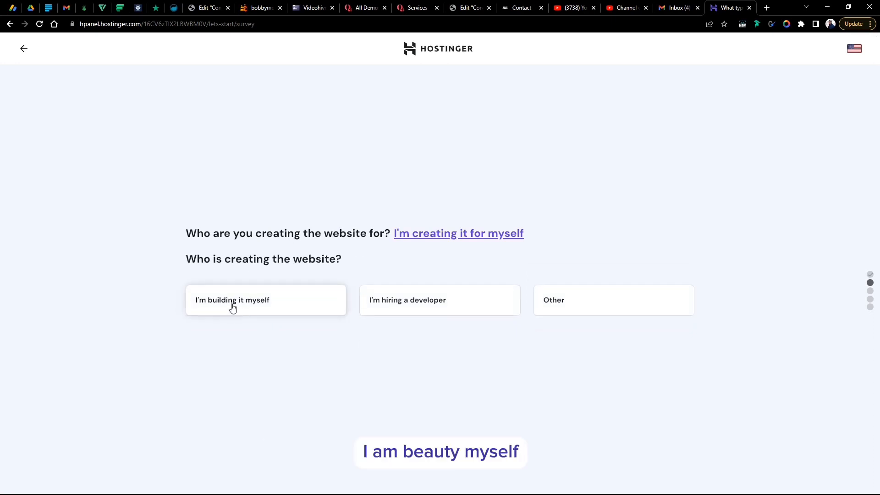
{"action": "left_click", "coordinate": [245, 308]}
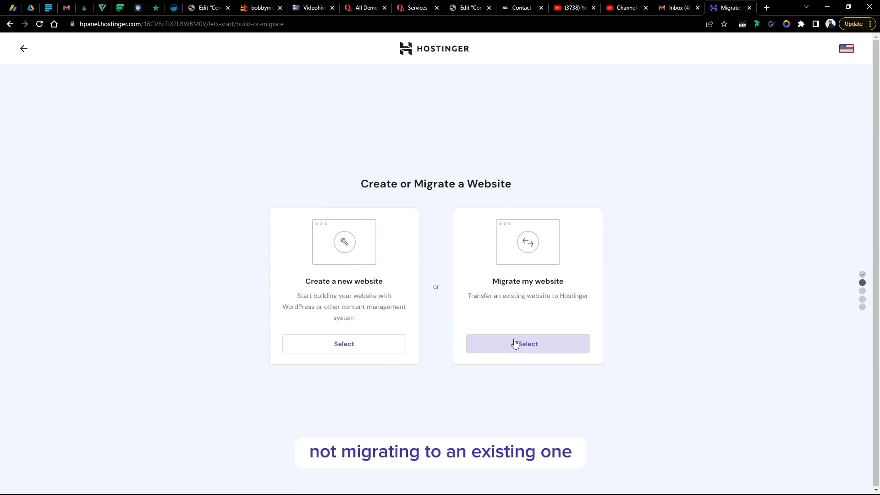
{"action": "left_click", "coordinate": [326, 350]}
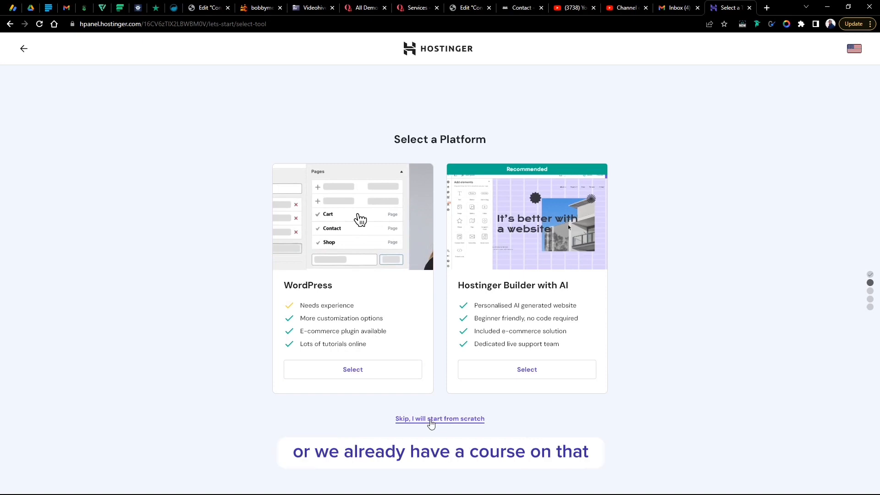
- Skip the platform choice, claim favistudios.com as the free domain, and continue to registration
{"action": "left_click", "coordinate": [431, 420]}
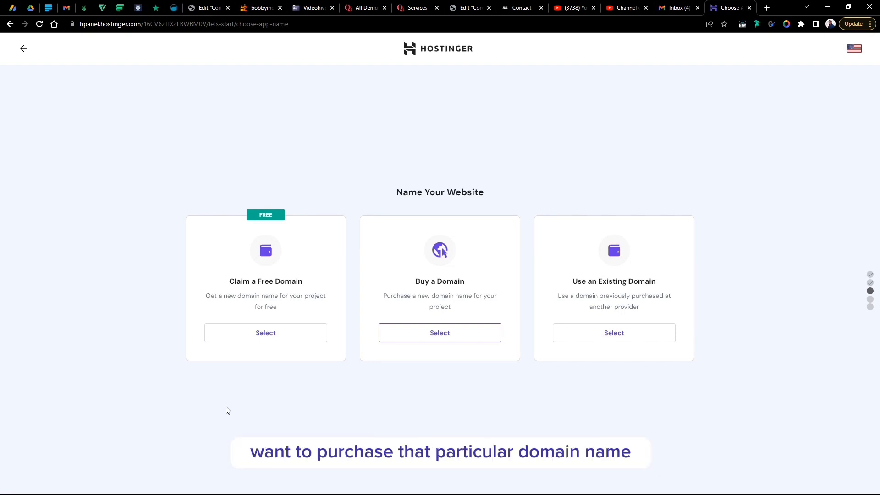
{"action": "left_click", "coordinate": [262, 340]}
{"action": "left_click", "coordinate": [258, 366]}
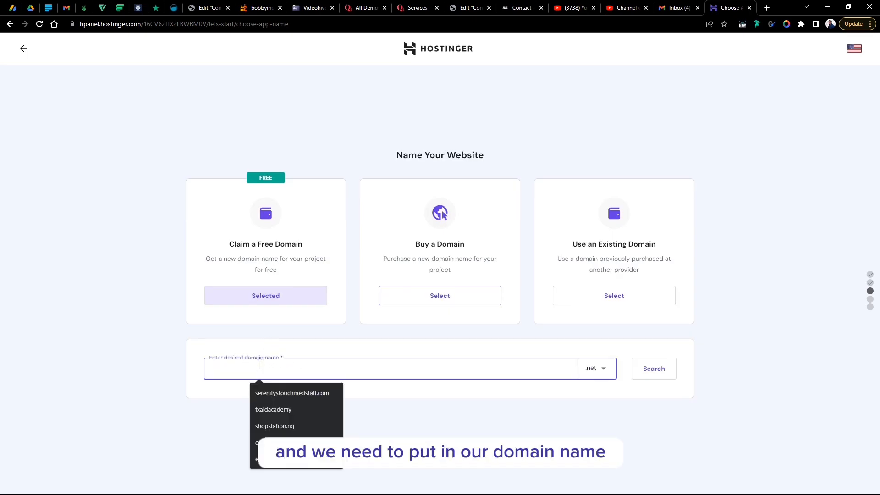
{"action": "type", "text": "favistudios"}
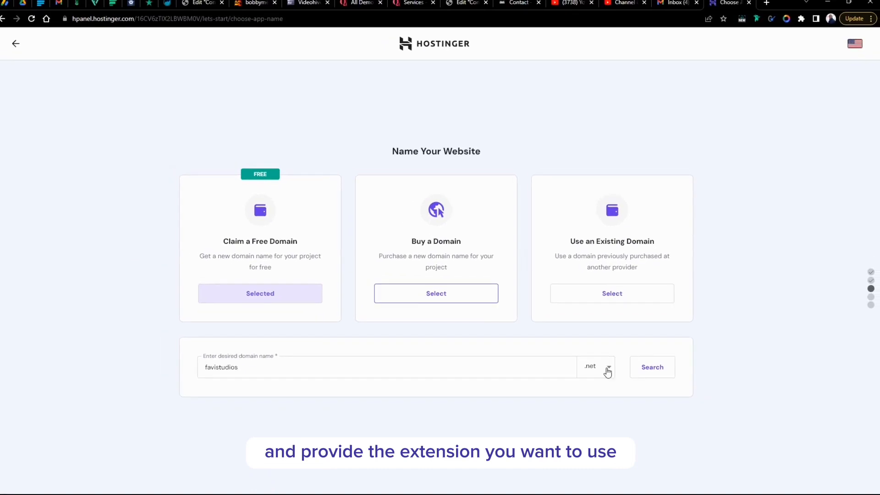
{"action": "left_click", "coordinate": [445, 242]}
{"action": "left_click", "coordinate": [552, 431]}
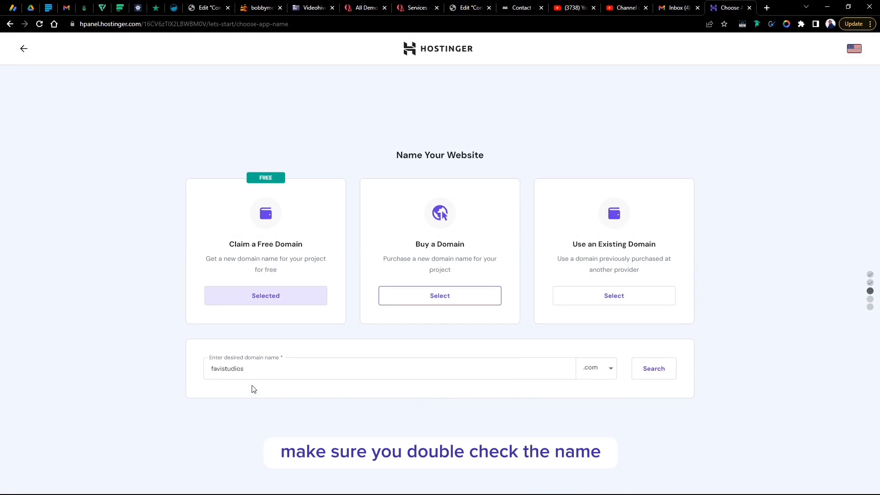
{"action": "key", "text": "Return"}
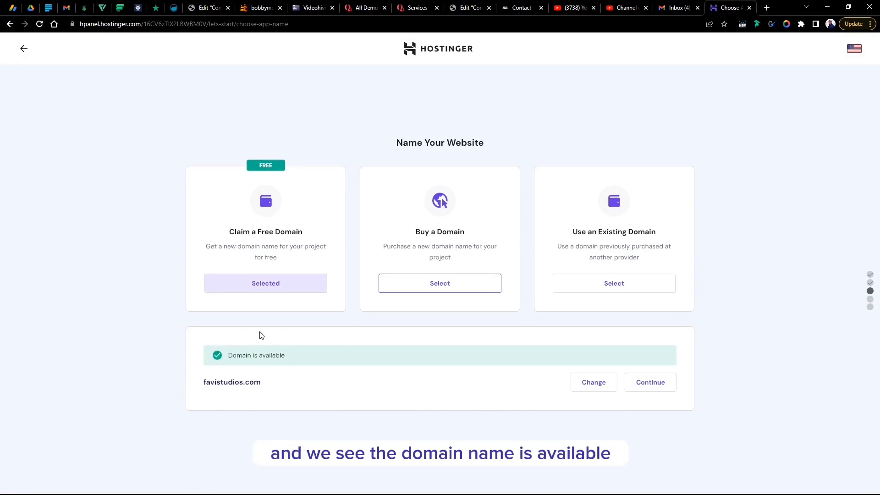
{"action": "left_click", "coordinate": [653, 388]}
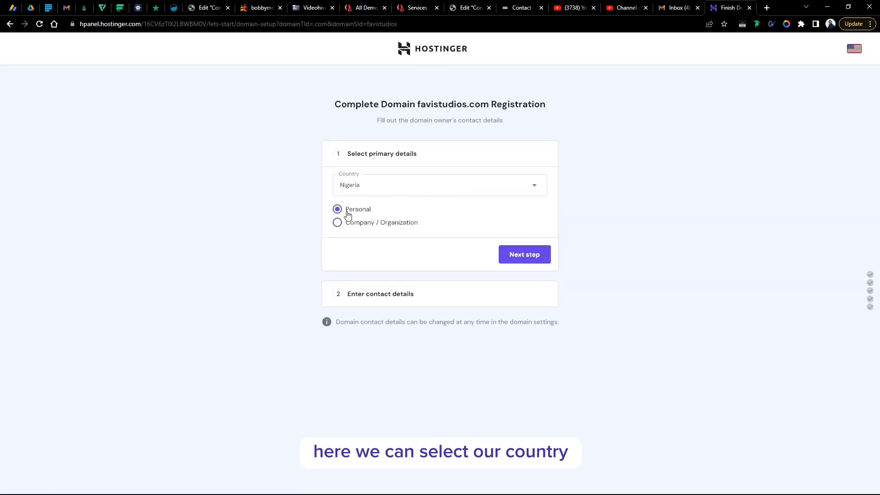
- Keep Nigeria as the owner's country and choose Abia as the region
{"action": "left_click", "coordinate": [381, 195]}
{"action": "left_click", "coordinate": [382, 194]}
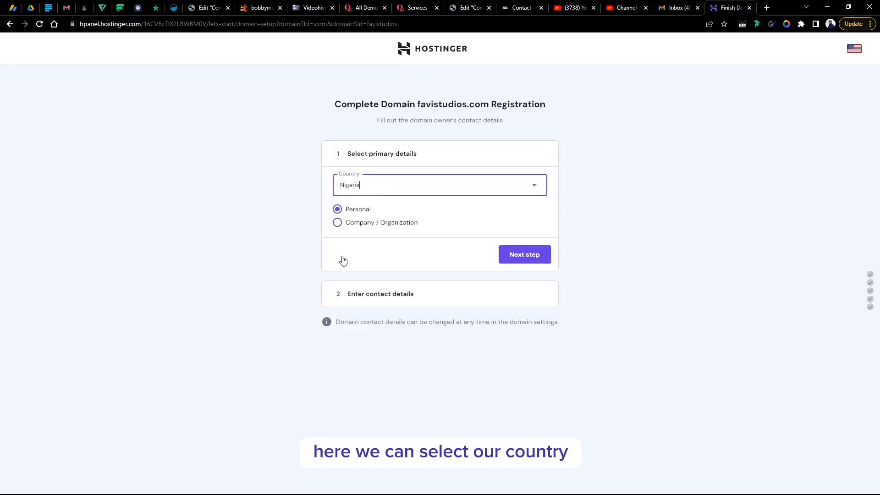
{"action": "left_click", "coordinate": [517, 260]}
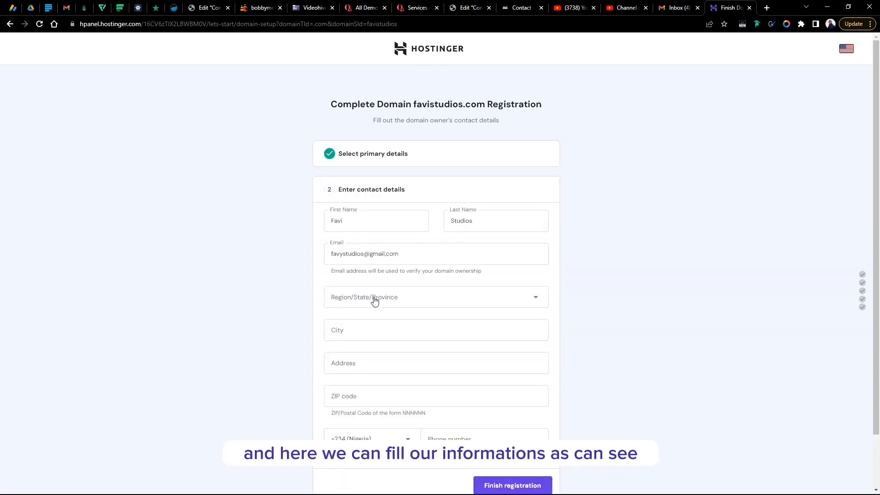
{"action": "left_click", "coordinate": [461, 301]}
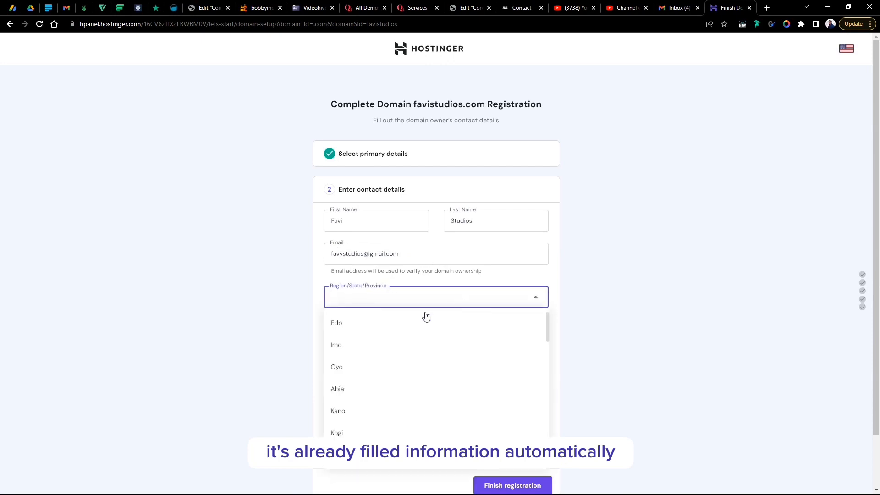
{"action": "left_click", "coordinate": [351, 393]}
- Fill in the owner's city and street address
{"action": "left_click", "coordinate": [357, 330]}
{"action": "type", "text": "aba"}
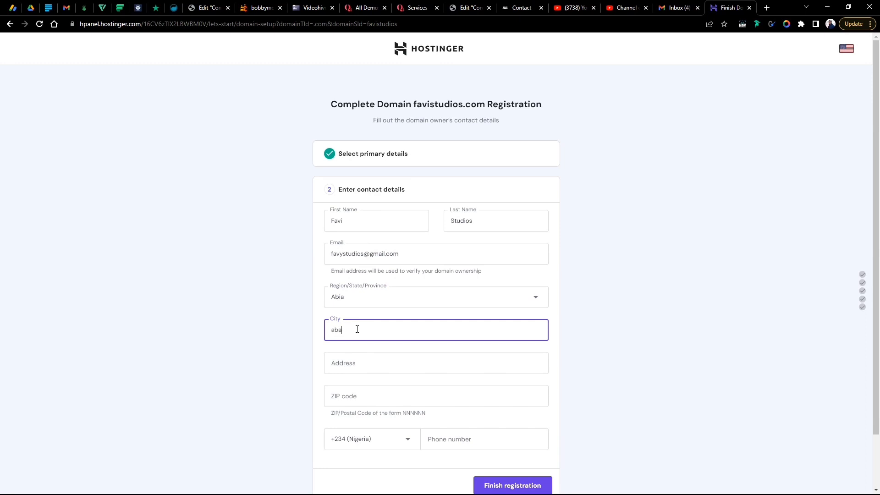
{"action": "left_click", "coordinate": [352, 364]}
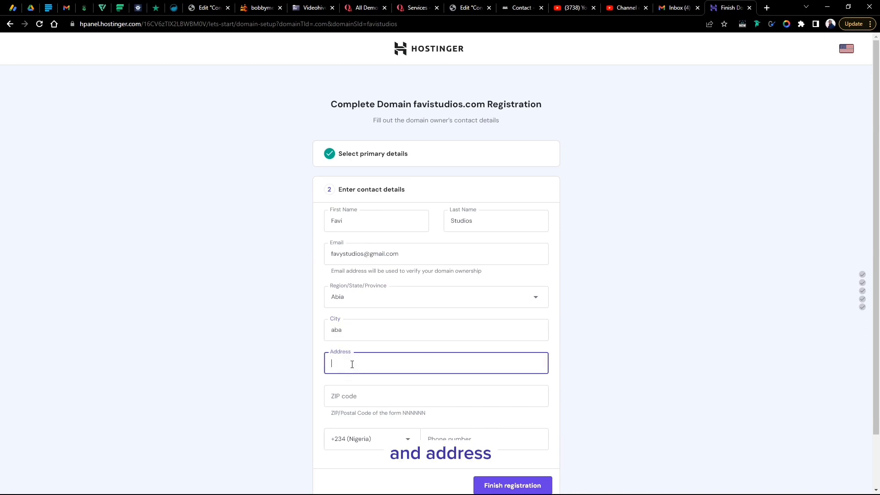
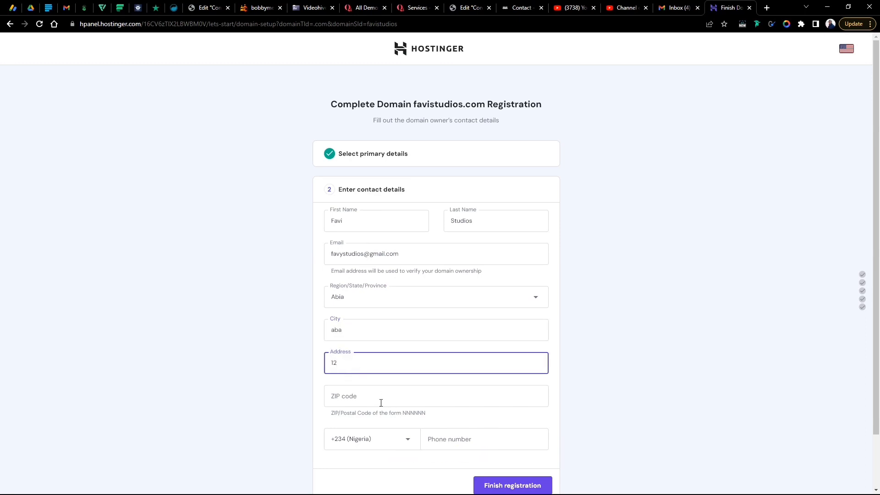
{"action": "left_click", "coordinate": [380, 402]}
{"action": "left_click", "coordinate": [364, 365]}
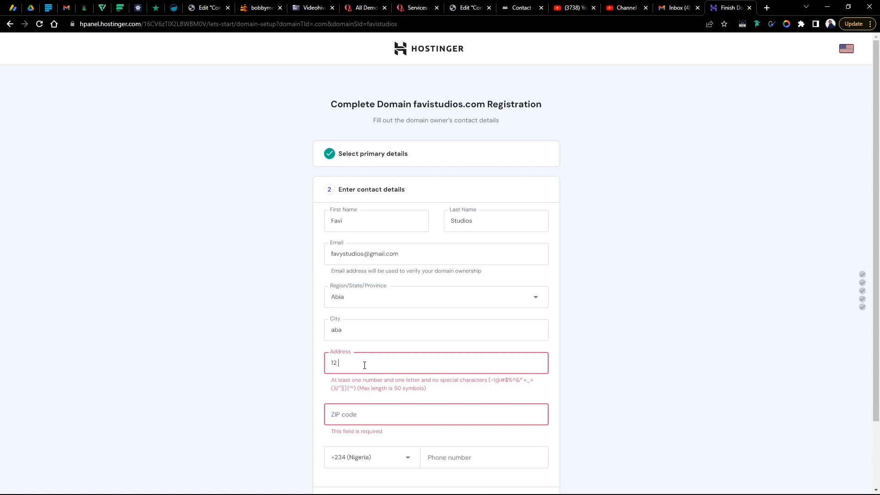
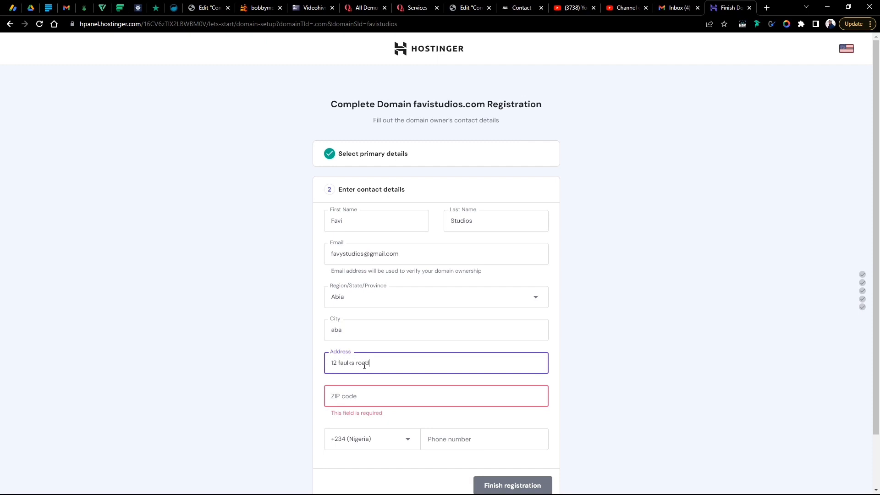
- Enter the owner's ZIP code and phone number, then submit the favistudios.com registration
{"action": "left_click", "coordinate": [358, 391]}
{"action": "type", "text": "12"}
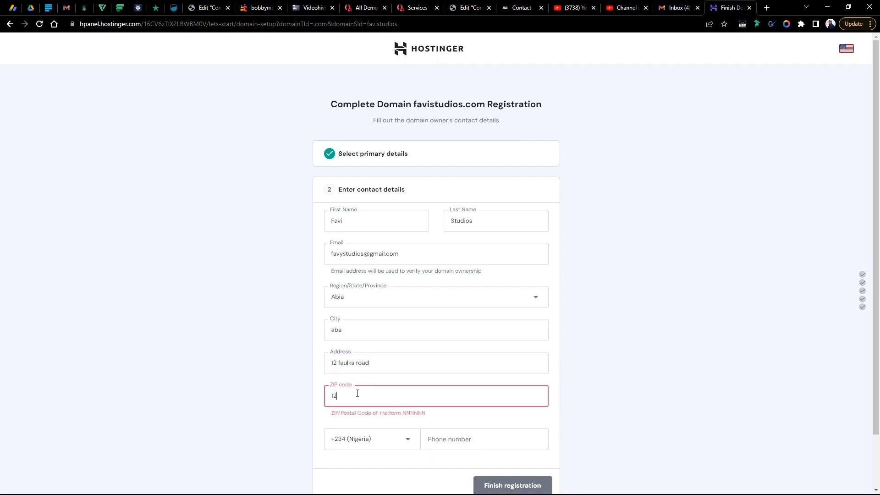
{"action": "type", "text": "4345"}
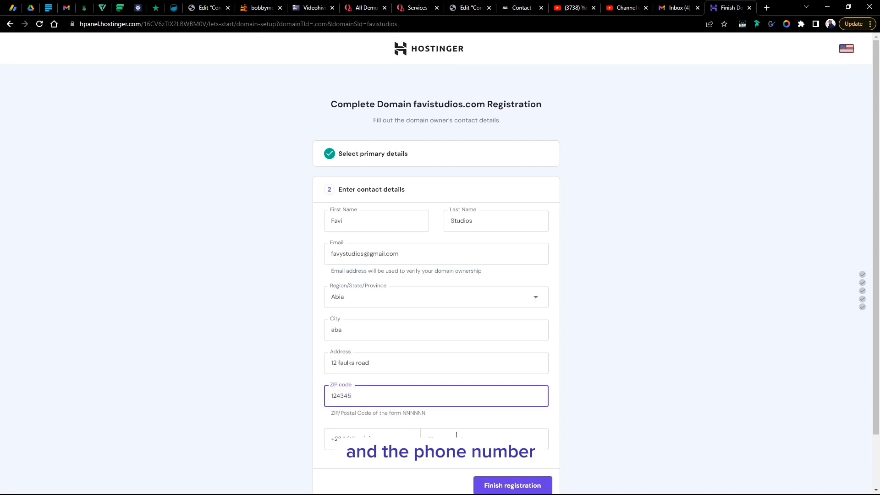
{"action": "scroll", "coordinate": [456, 434], "scroll_direction": "down", "scroll_amount": 2}
{"action": "left_click", "coordinate": [455, 383]}
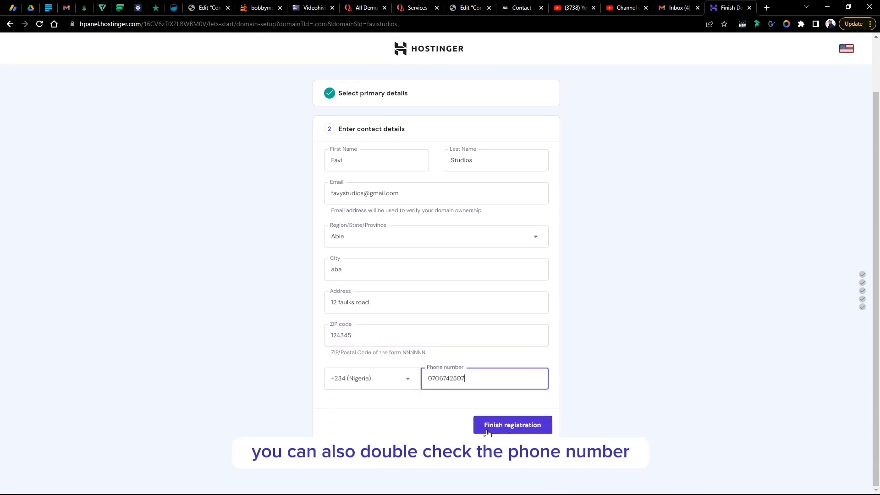
{"action": "left_click", "coordinate": [503, 427]}
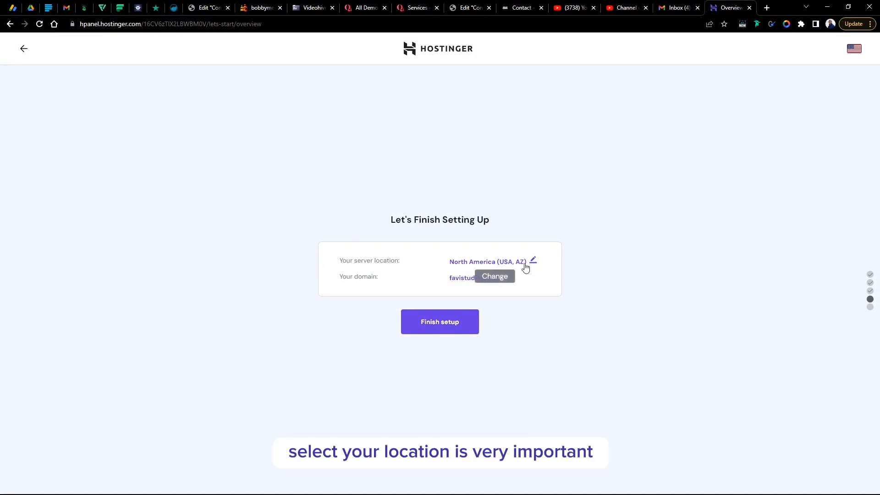
- Change the server location from North America to France, then finish the website setup
{"action": "left_click", "coordinate": [525, 265]}
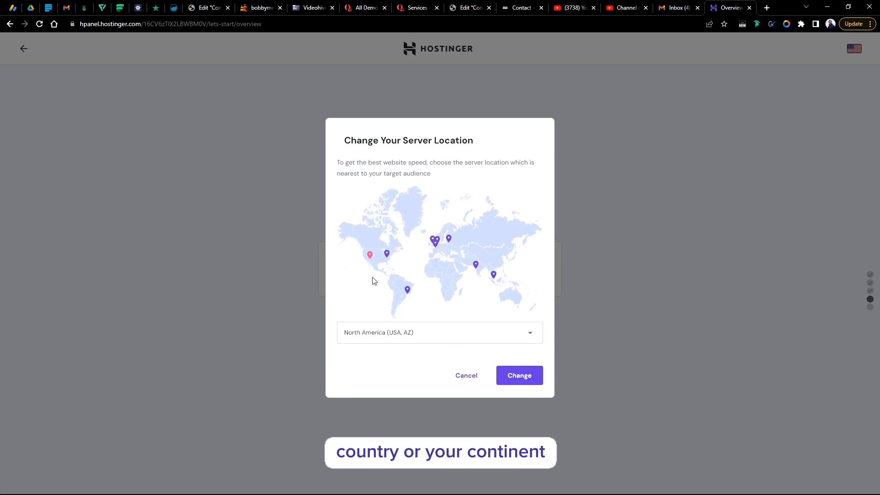
{"action": "mouse_move", "coordinate": [372, 259]}
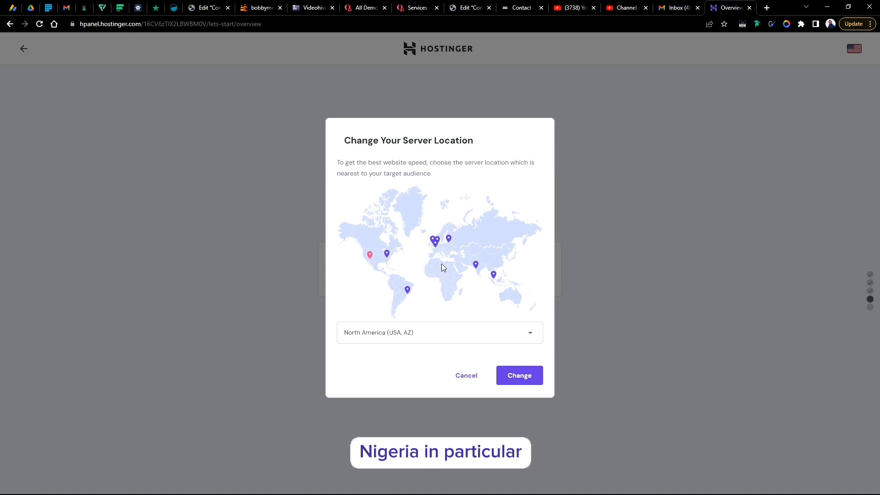
{"action": "left_click", "coordinate": [435, 246]}
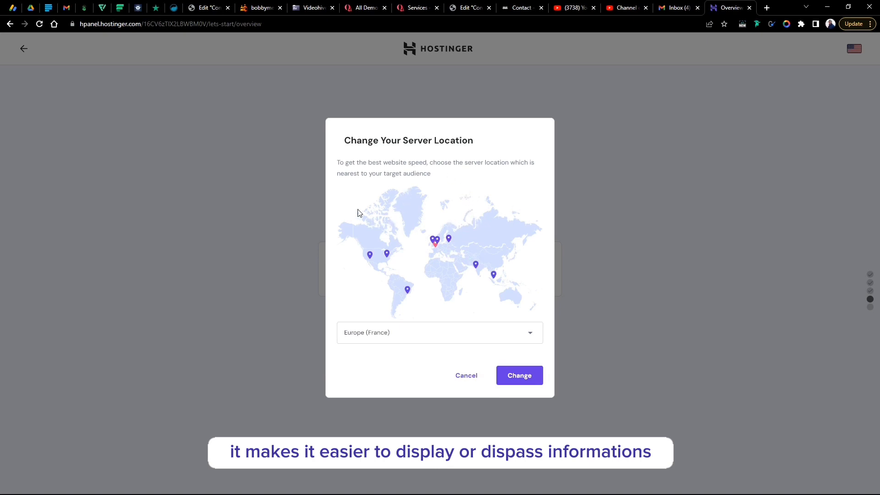
{"action": "left_click", "coordinate": [521, 379]}
{"action": "left_click", "coordinate": [445, 327]}
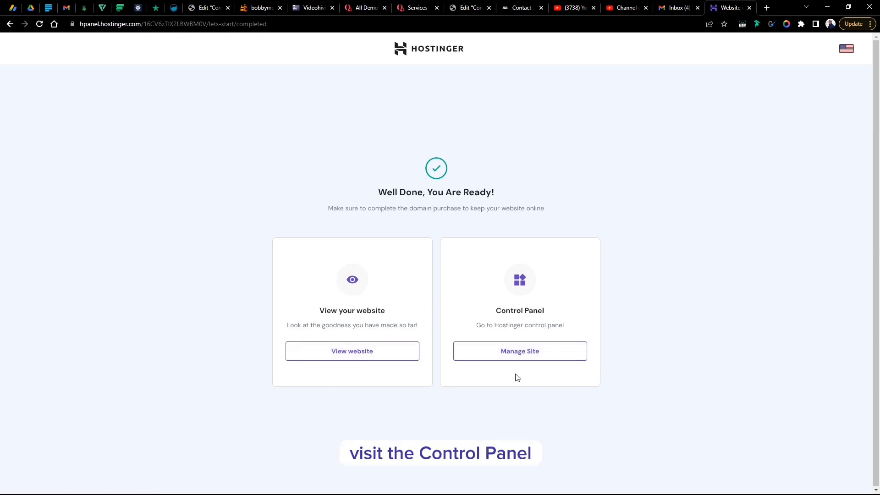
- Open favistudios.com's control panel and Auto Installer, then return to the Home page
{"action": "left_click", "coordinate": [517, 357]}
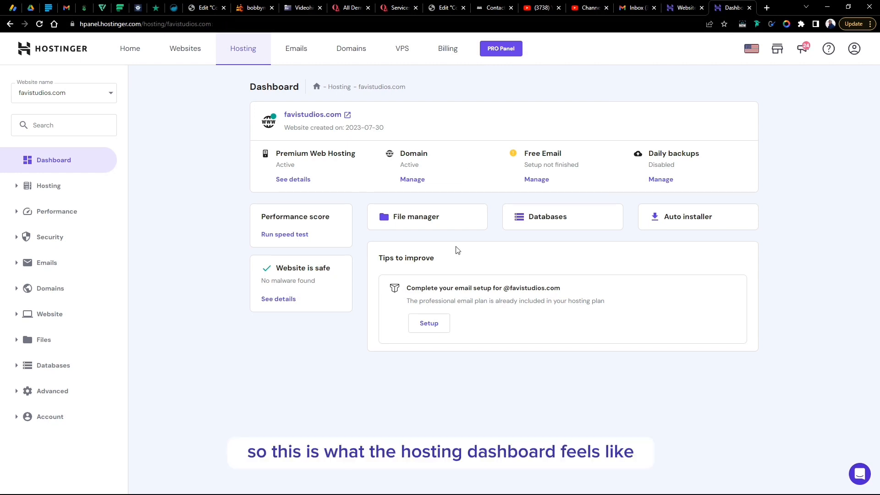
{"action": "left_click", "coordinate": [703, 226]}
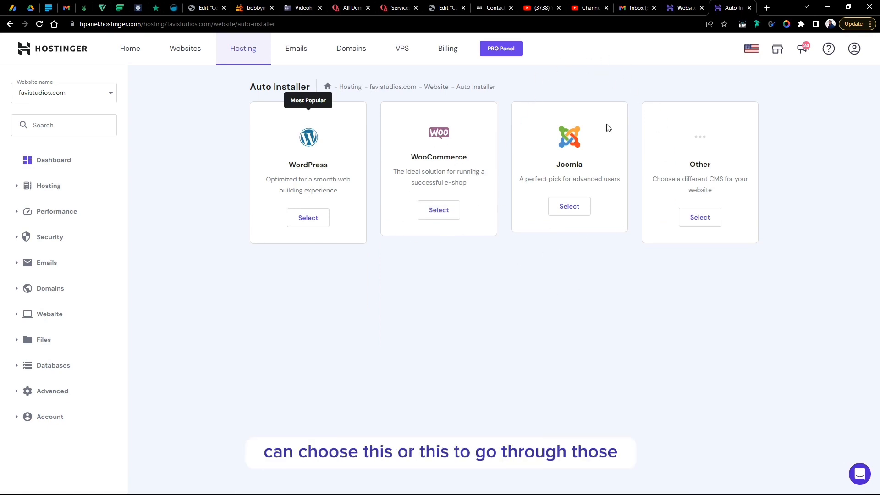
{"action": "left_click", "coordinate": [129, 54]}
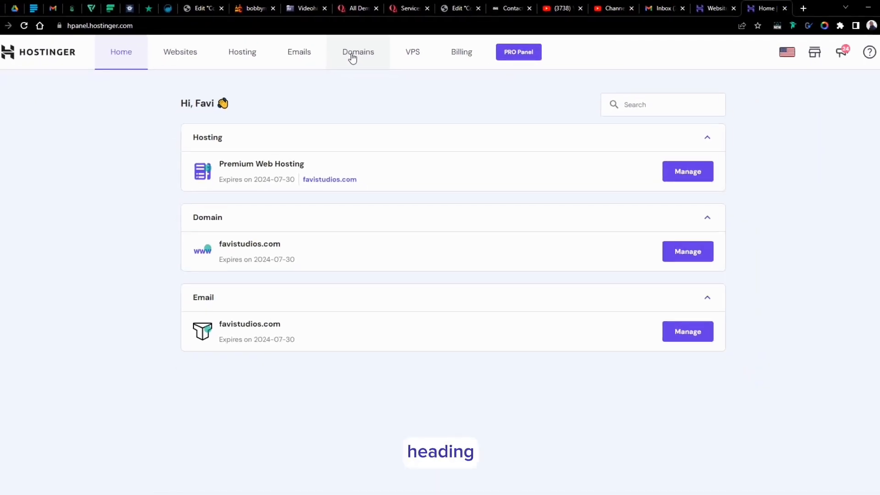
{"action": "left_click", "coordinate": [352, 56]}
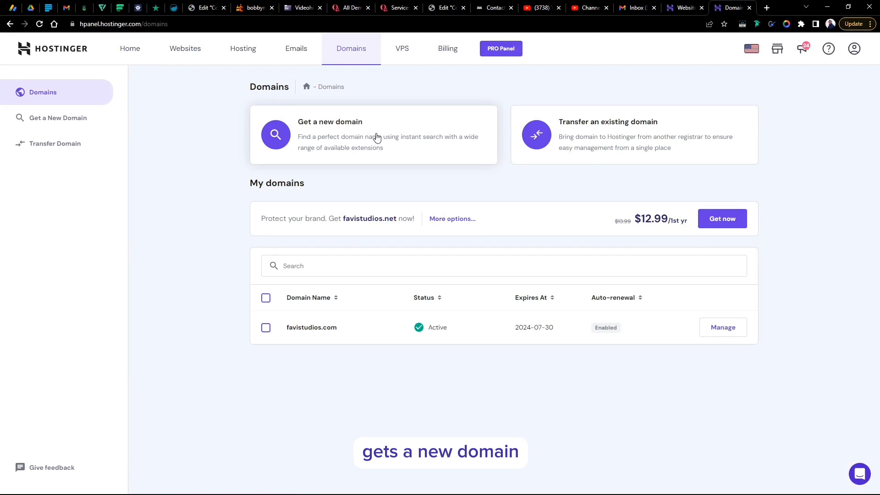
{"action": "left_click", "coordinate": [376, 137]}
{"action": "left_click", "coordinate": [398, 328]}
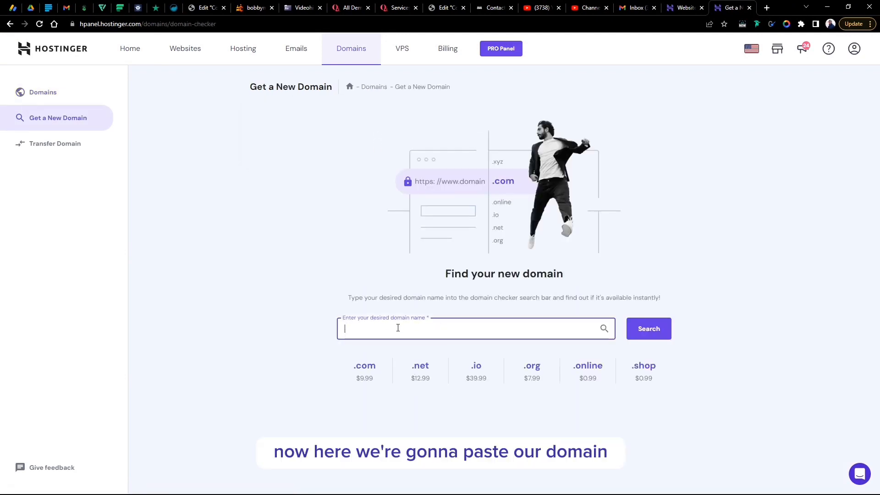
{"action": "right_click", "coordinate": [398, 328]}
{"action": "left_click", "coordinate": [418, 397]}
{"action": "left_click_drag", "start_coordinate": [363, 329], "coordinate": [316, 336]}
{"action": "key", "text": "BackSpace"}
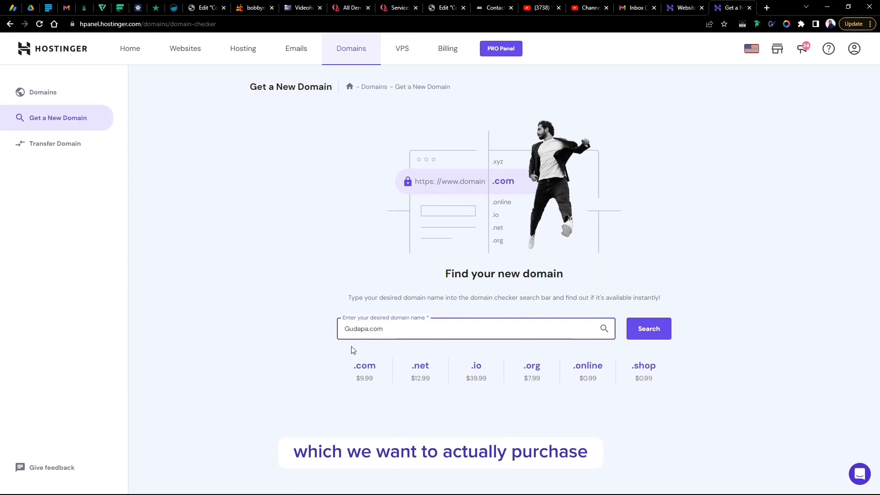
{"action": "left_click", "coordinate": [648, 331]}
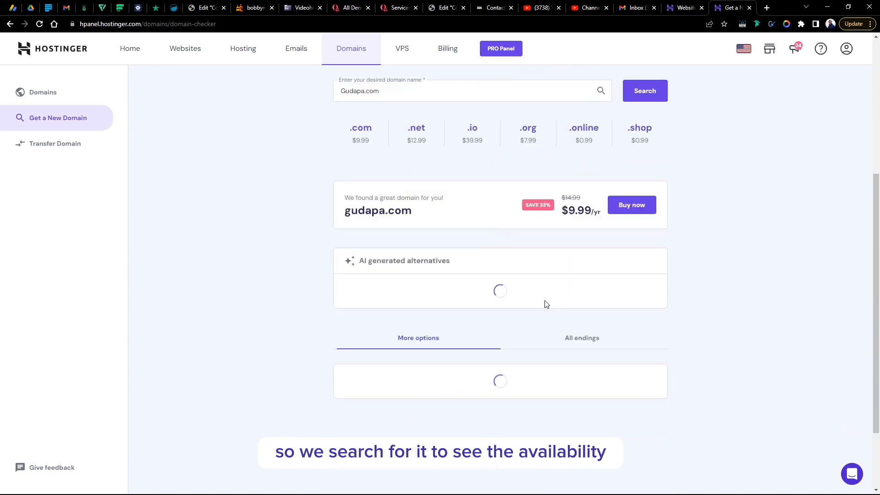
{"action": "scroll", "coordinate": [723, 216], "scroll_direction": "up", "scroll_amount": 4}
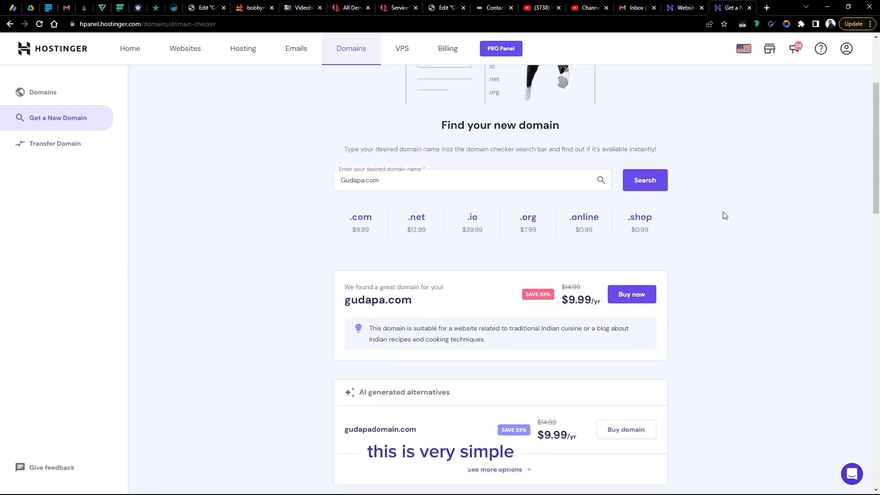
- Buy gudapa.com with a 1-year billing period and complete the $10.17 payment
{"action": "left_click", "coordinate": [633, 298]}
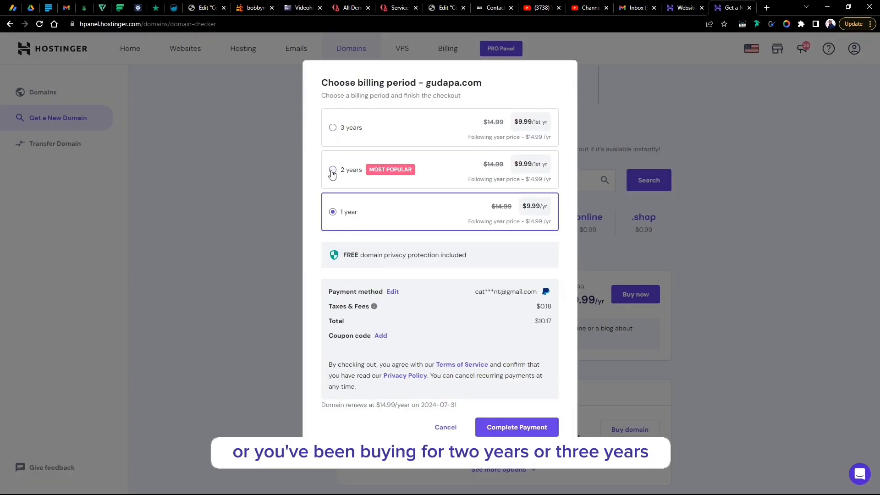
{"action": "left_click", "coordinate": [333, 172]}
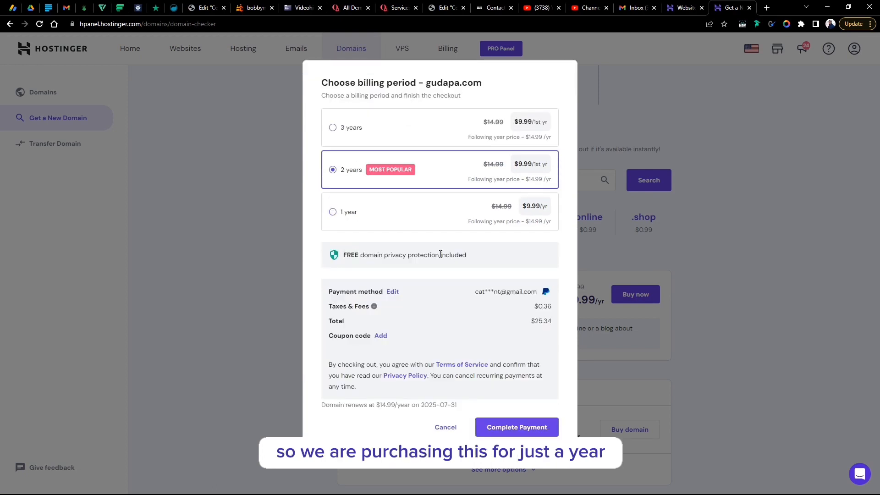
{"action": "left_click", "coordinate": [336, 214]}
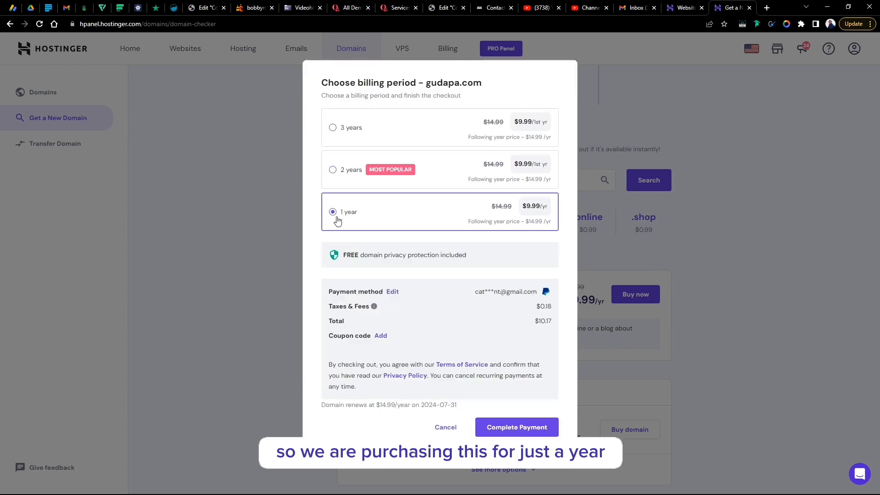
{"action": "left_click", "coordinate": [523, 429]}
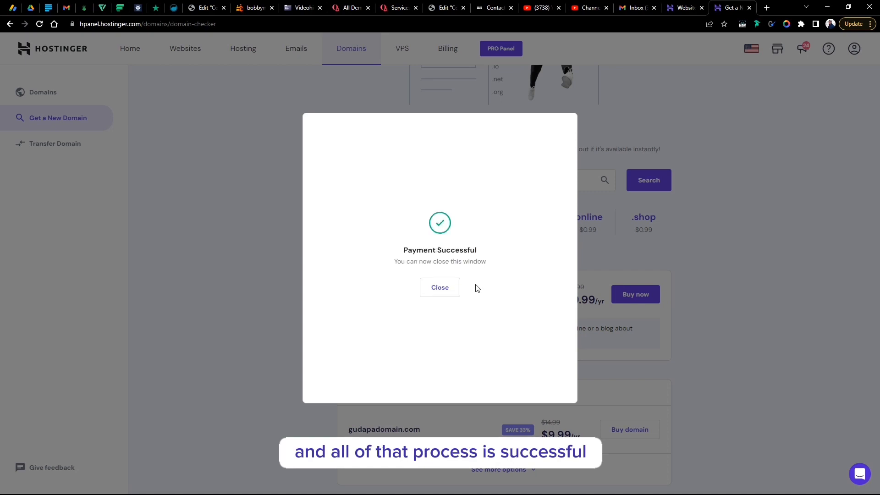
- Dismiss the payment confirmation to reach gudapa.com's Finish domain registration page
{"action": "left_click", "coordinate": [438, 289]}
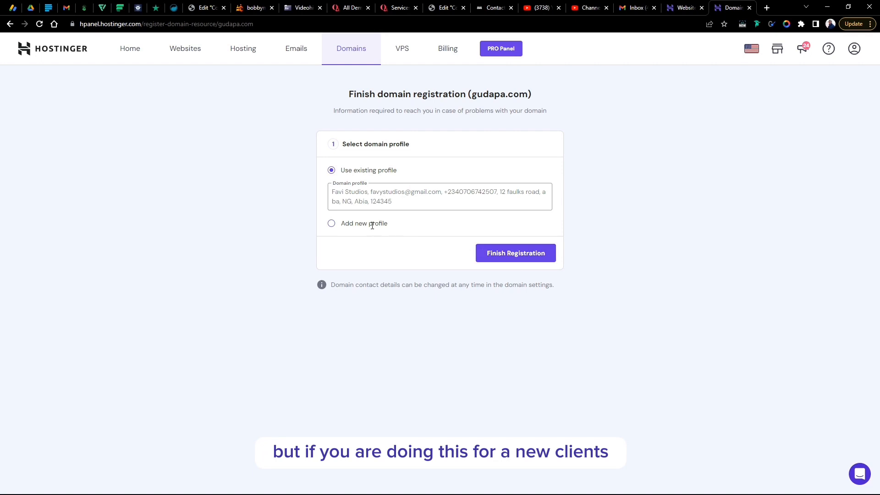
- Finish gudapa.com registration with the existing contact profile, then go to the Gmail inbox
{"action": "left_click", "coordinate": [331, 223]}
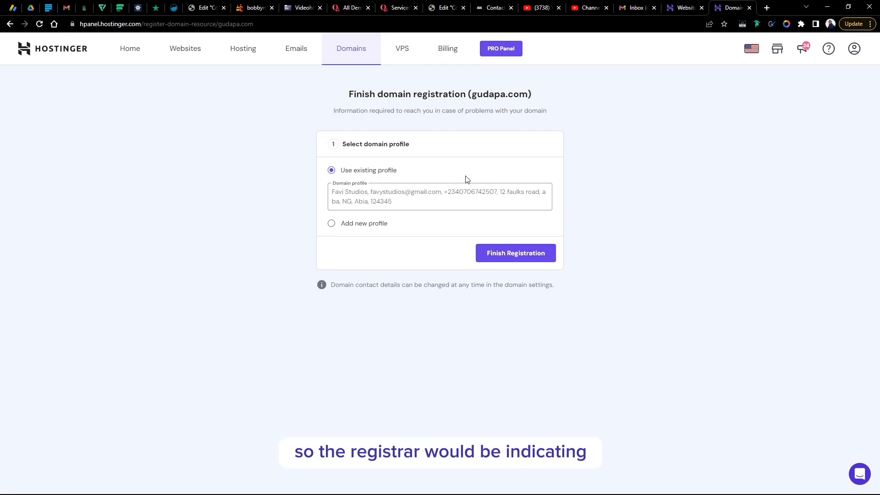
{"action": "left_click_drag", "start_coordinate": [413, 206], "coordinate": [324, 191]}
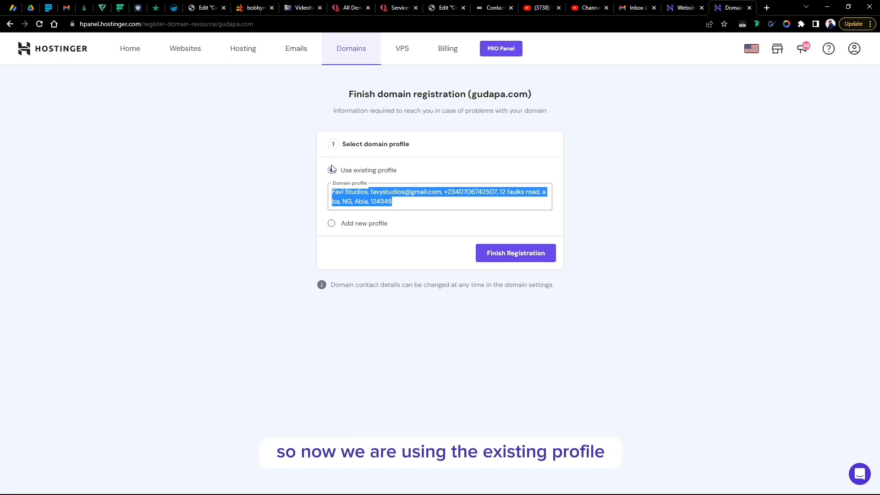
{"action": "left_click", "coordinate": [513, 259]}
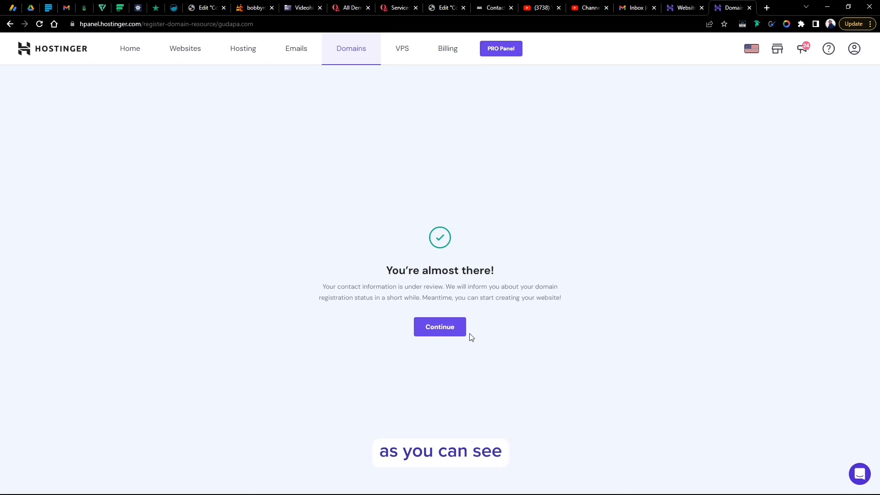
{"action": "left_click", "coordinate": [446, 331]}
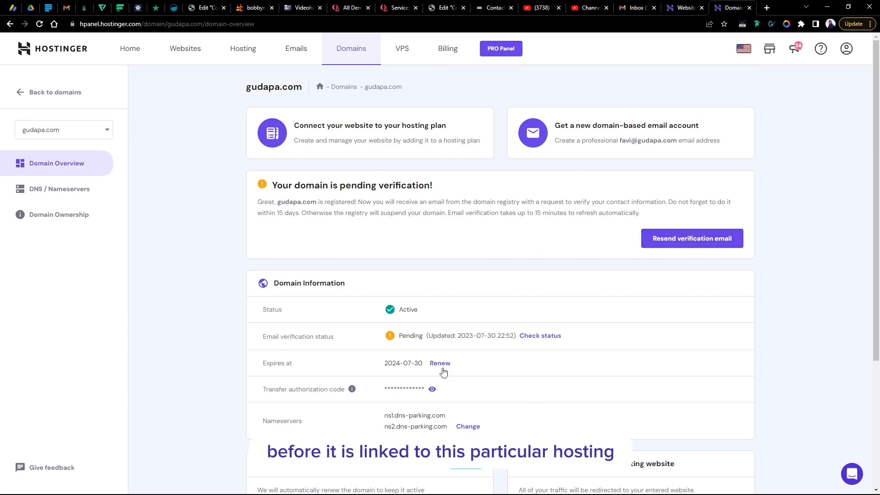
{"action": "left_click", "coordinate": [635, 8]}
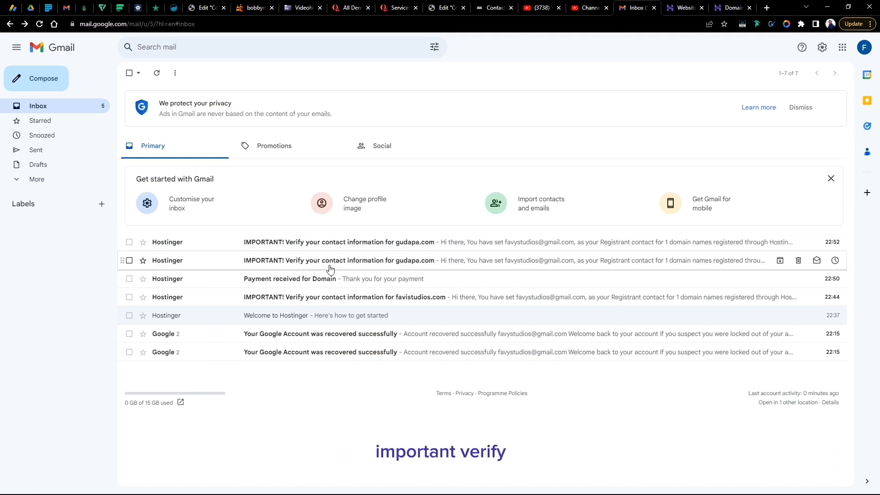
- Click the gudapa.com verification email's link, then refresh Hostinger's domain overview to check status
{"action": "left_click", "coordinate": [333, 246]}
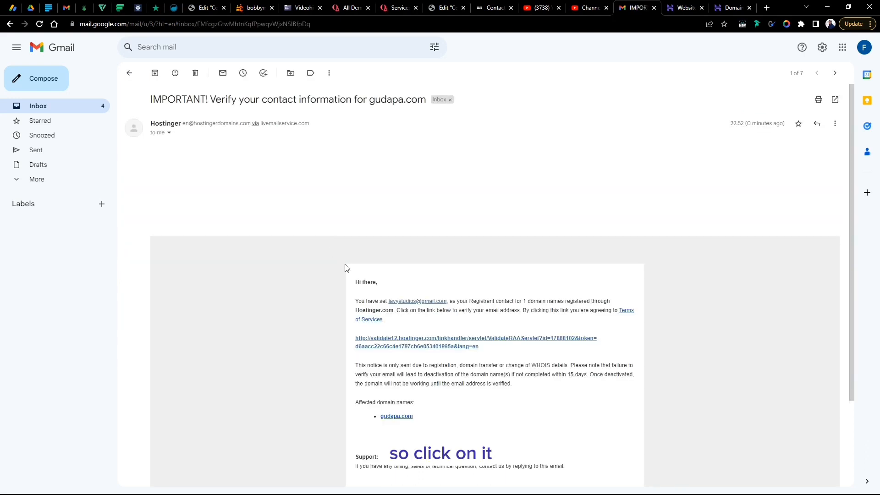
{"action": "left_click", "coordinate": [444, 361]}
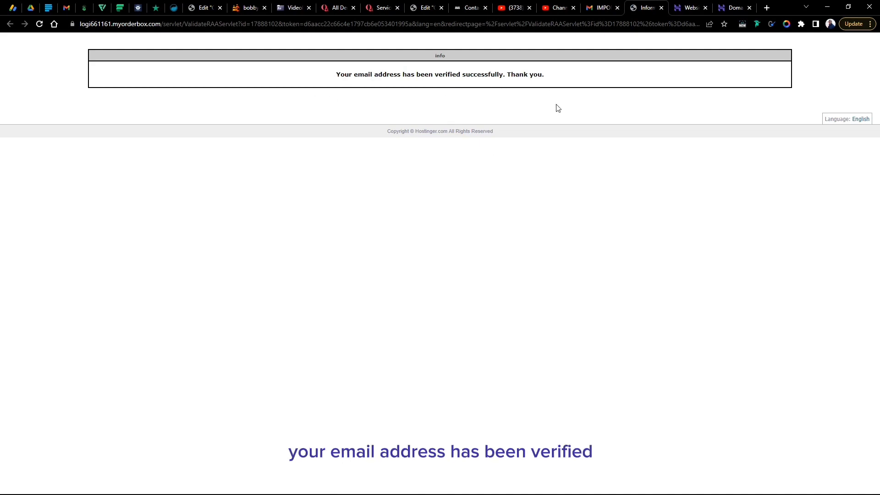
{"action": "left_click", "coordinate": [679, 4]}
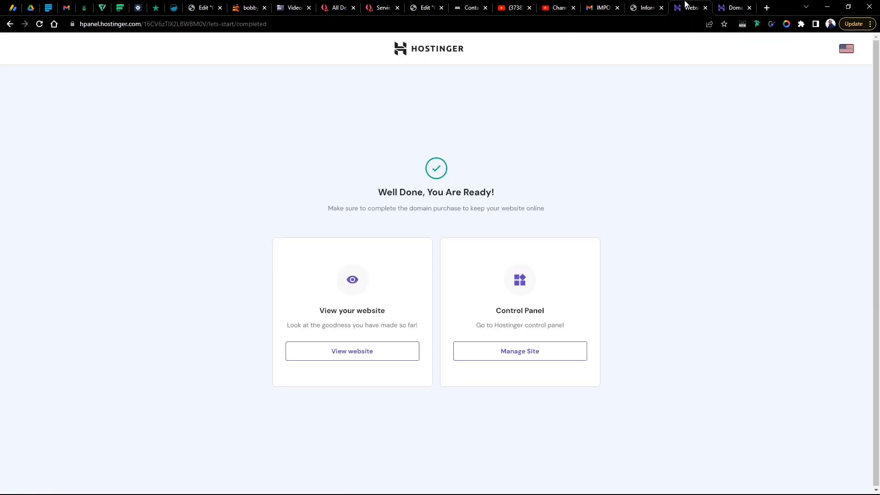
{"action": "left_click", "coordinate": [743, 6]}
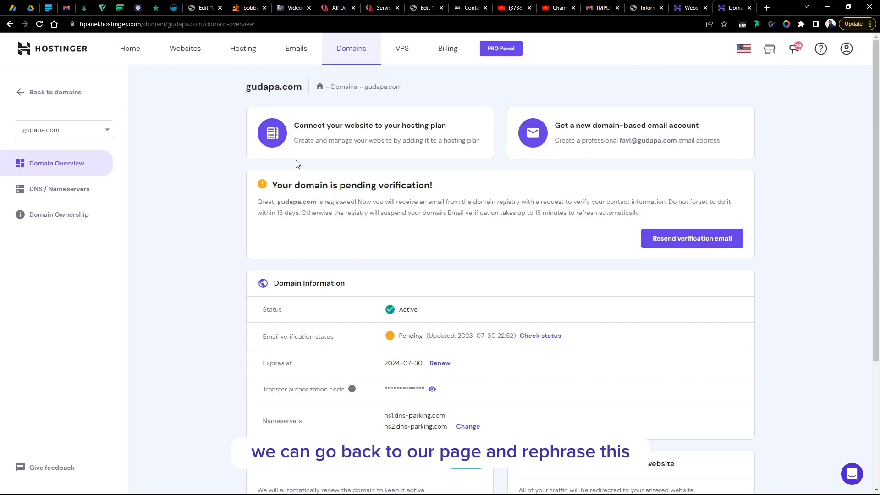
{"action": "left_click", "coordinate": [40, 24]}
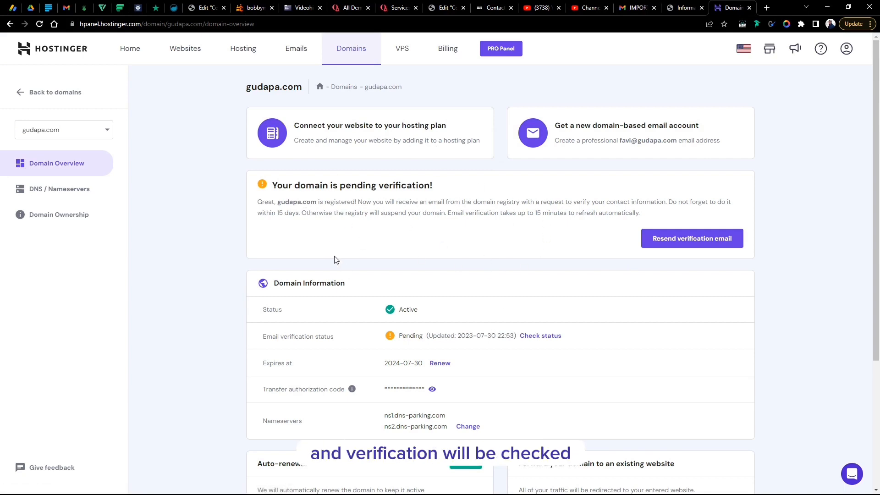
{"action": "left_click", "coordinate": [654, 2]}
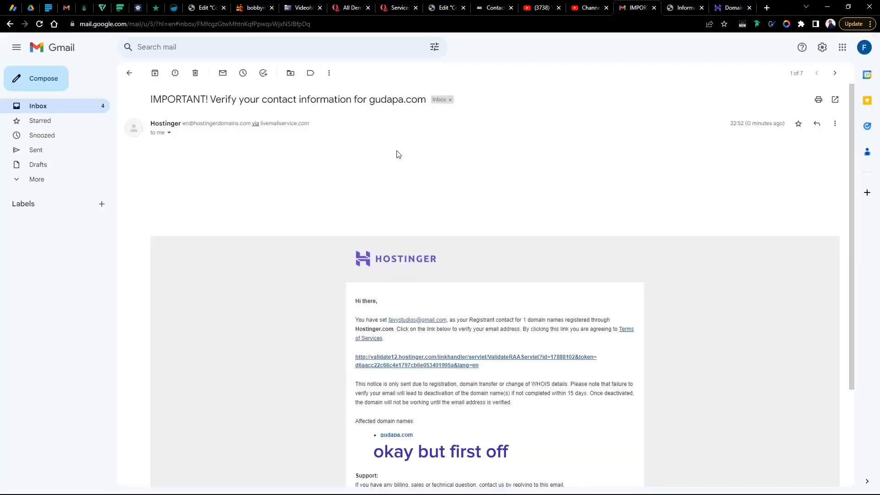
- Open the favistudios.com verification email from the inbox and click its validation link
{"action": "left_click", "coordinate": [9, 26]}
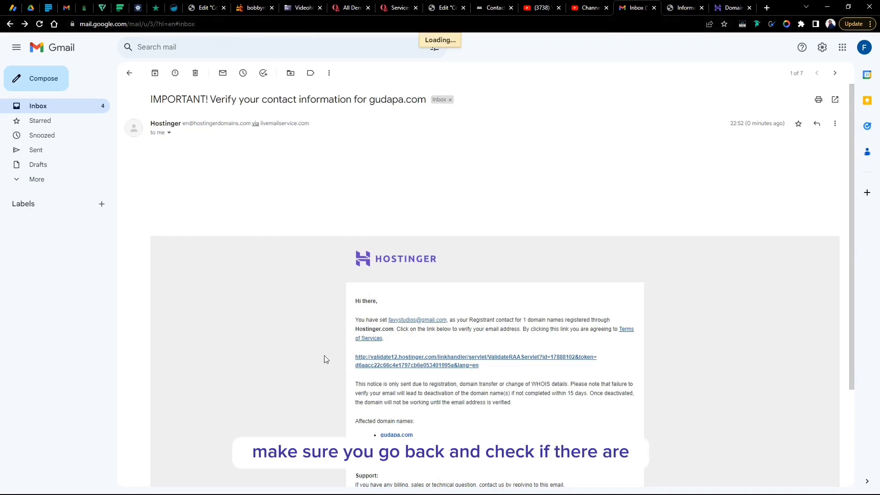
{"action": "left_click", "coordinate": [47, 107]}
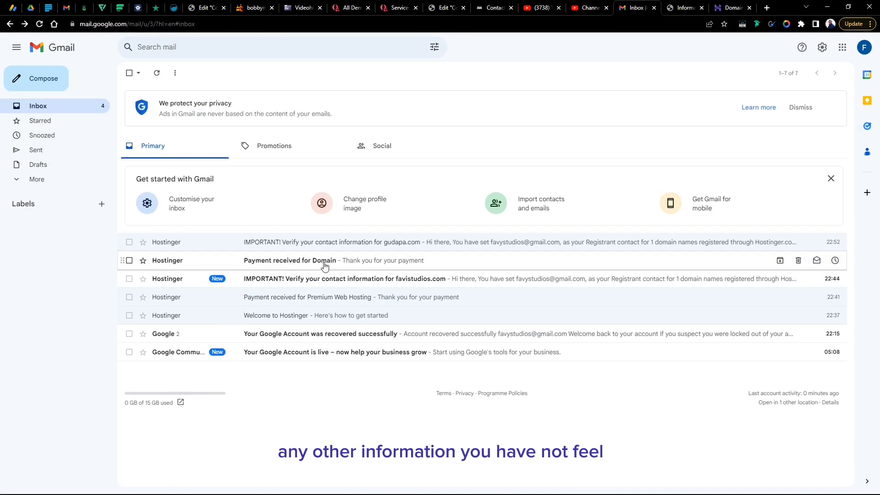
{"action": "left_click", "coordinate": [305, 280]}
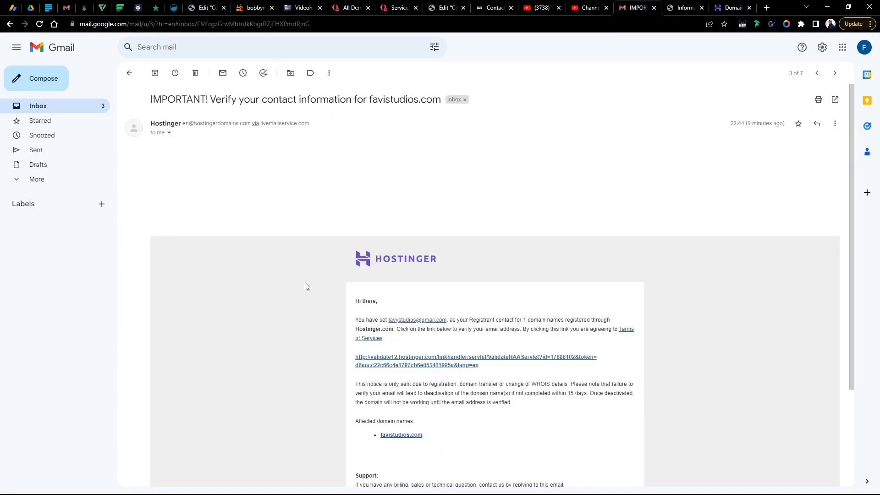
{"action": "scroll", "coordinate": [479, 346], "scroll_direction": "down", "scroll_amount": 1}
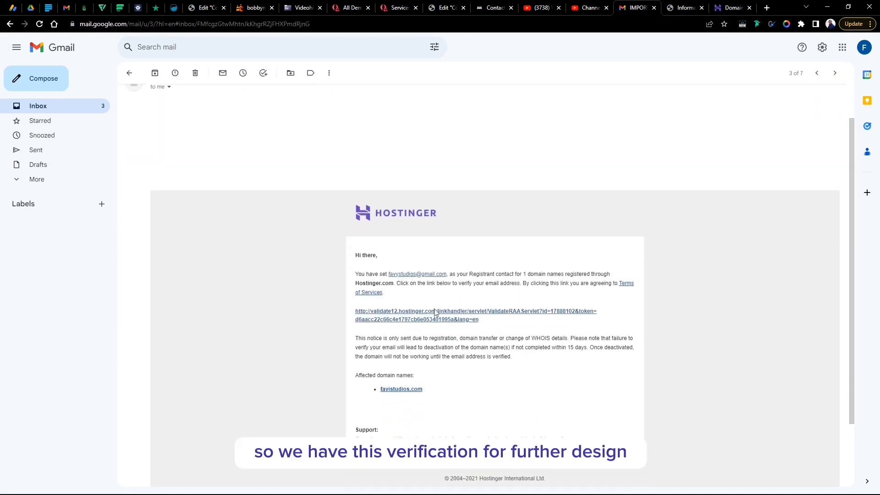
{"action": "left_click", "coordinate": [434, 313]}
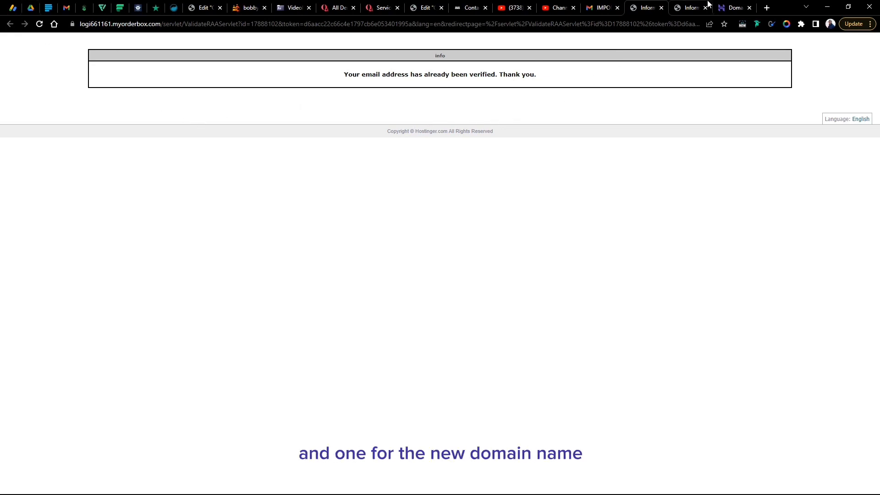
- Check the verification result pages, then reload the gudapa.com domain overview
{"action": "left_click", "coordinate": [603, 7]}
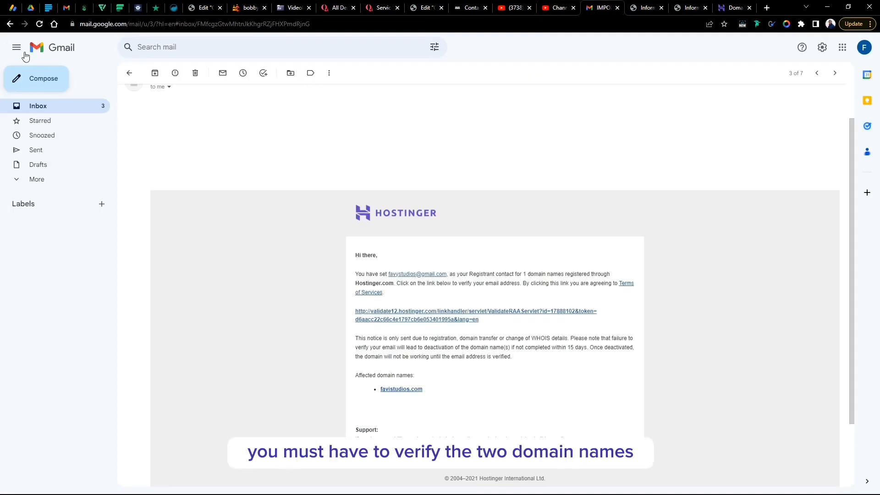
{"action": "left_click", "coordinate": [10, 23]}
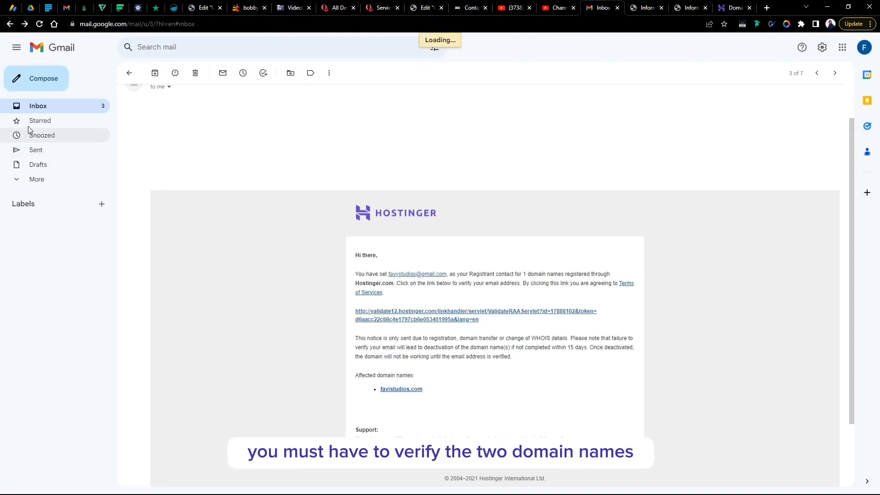
{"action": "left_click", "coordinate": [29, 106]}
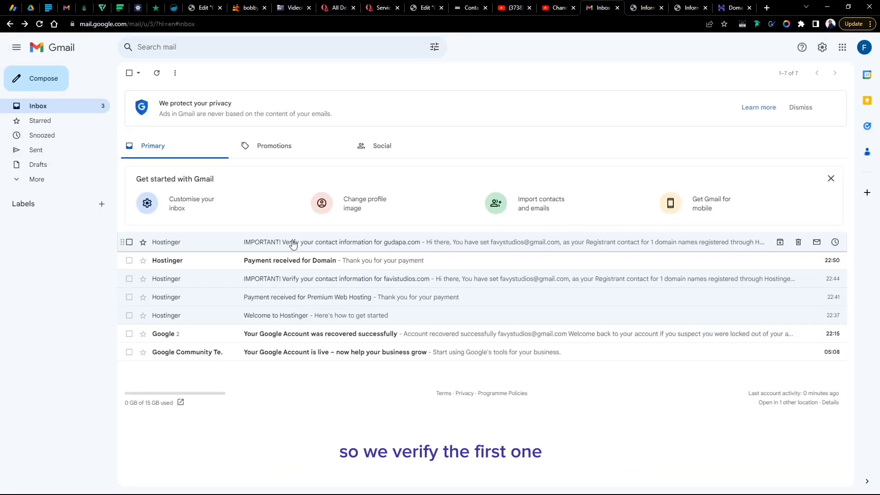
{"action": "left_click", "coordinate": [646, 7]}
{"action": "left_click", "coordinate": [690, 7]}
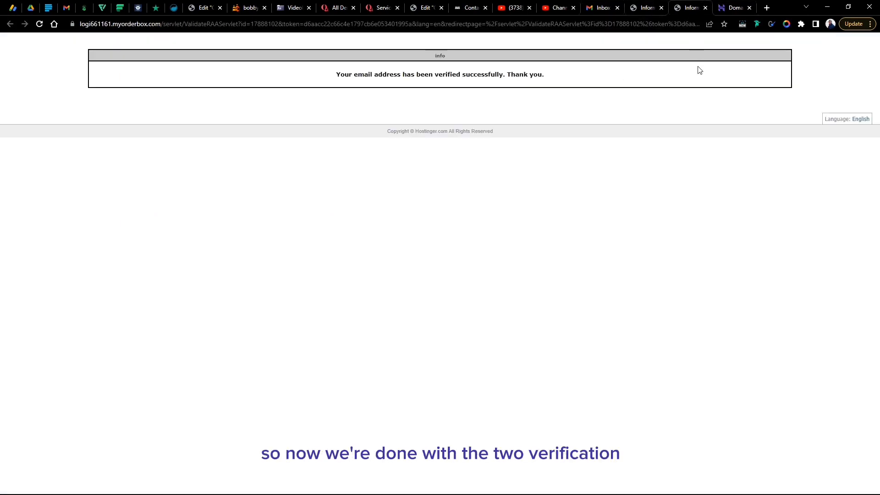
{"action": "left_click", "coordinate": [733, 7]}
{"action": "left_click", "coordinate": [39, 25]}
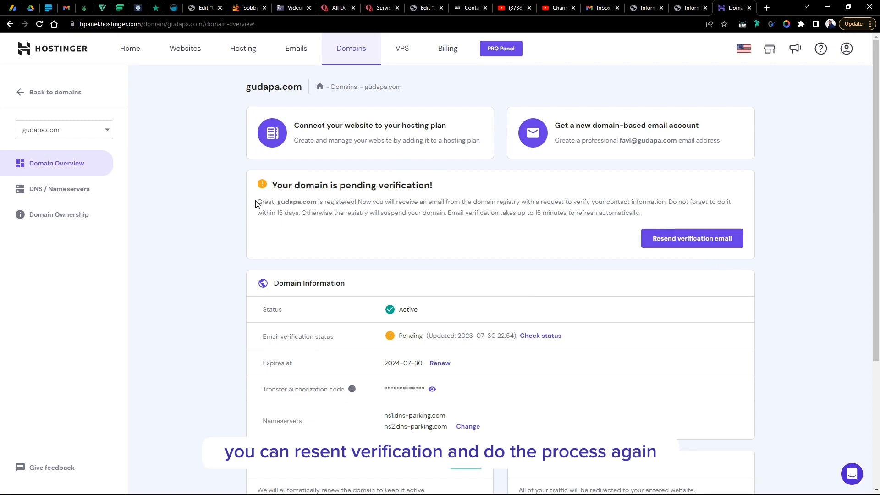
{"action": "scroll", "coordinate": [448, 275], "scroll_direction": "down", "scroll_amount": 4}
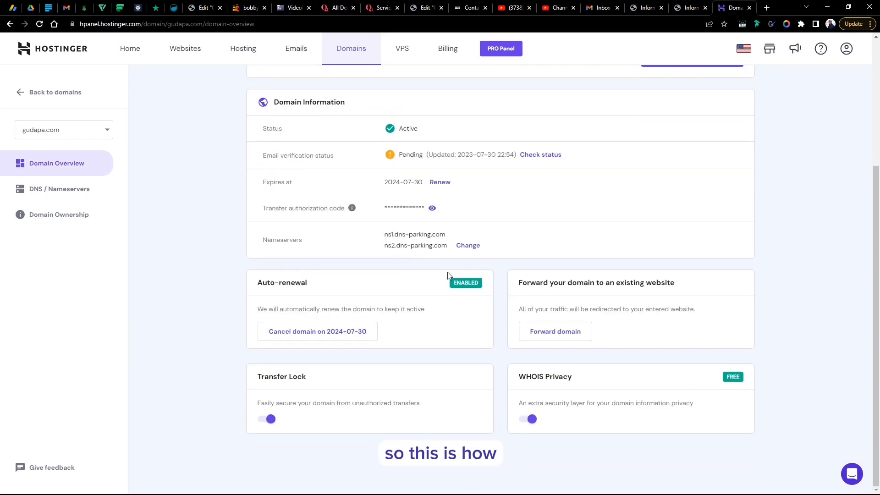
{"action": "scroll", "coordinate": [447, 272], "scroll_direction": "up", "scroll_amount": 4}
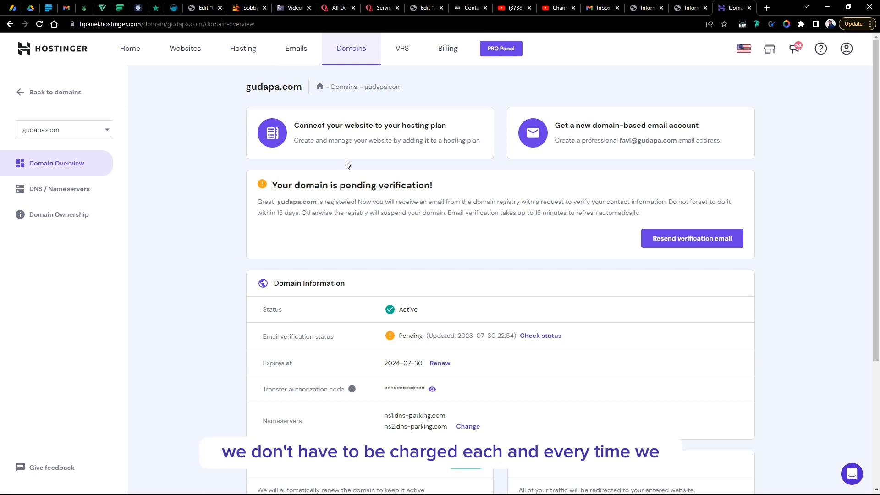
- Disable gudapa.com auto-renewal, giving 'renew manually' as the reason
{"action": "left_click", "coordinate": [455, 54]}
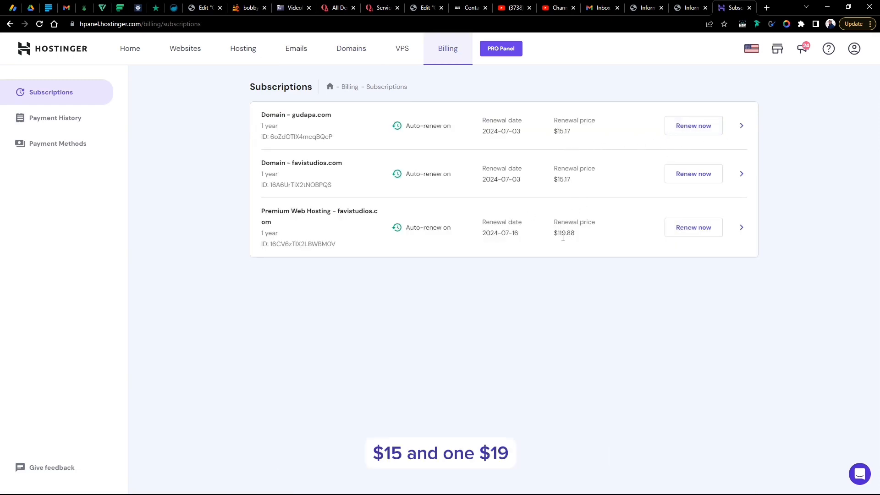
{"action": "left_click", "coordinate": [741, 125]}
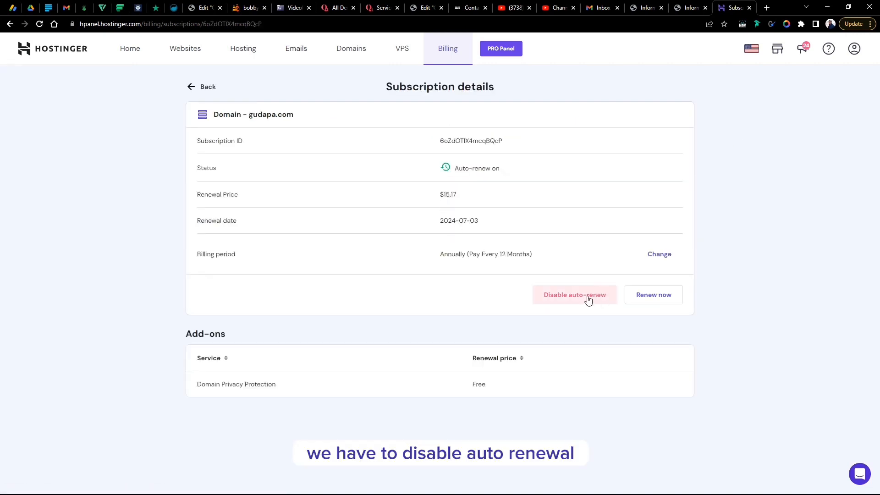
{"action": "left_click", "coordinate": [590, 298]}
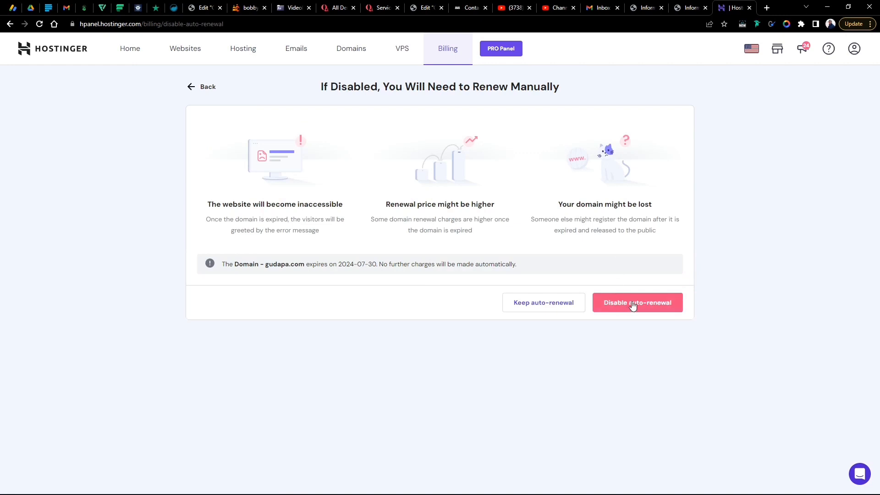
{"action": "left_click", "coordinate": [631, 303]}
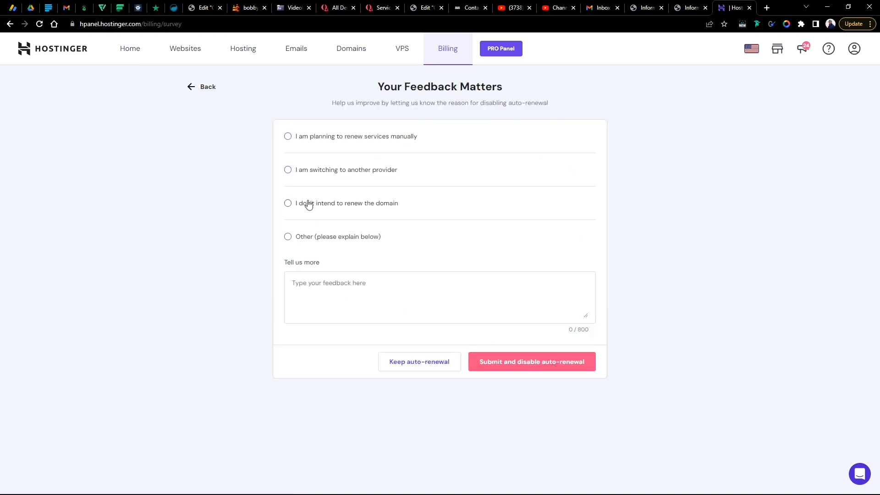
{"action": "left_click", "coordinate": [311, 141]}
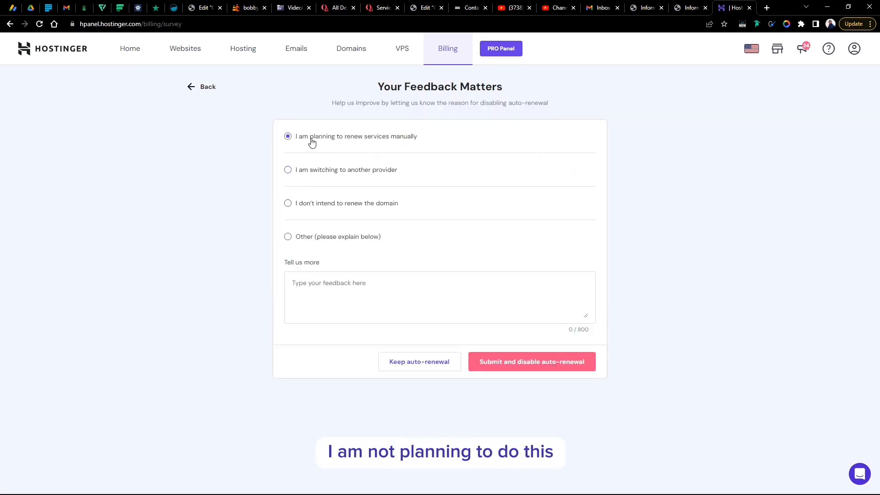
{"action": "left_click", "coordinate": [522, 365]}
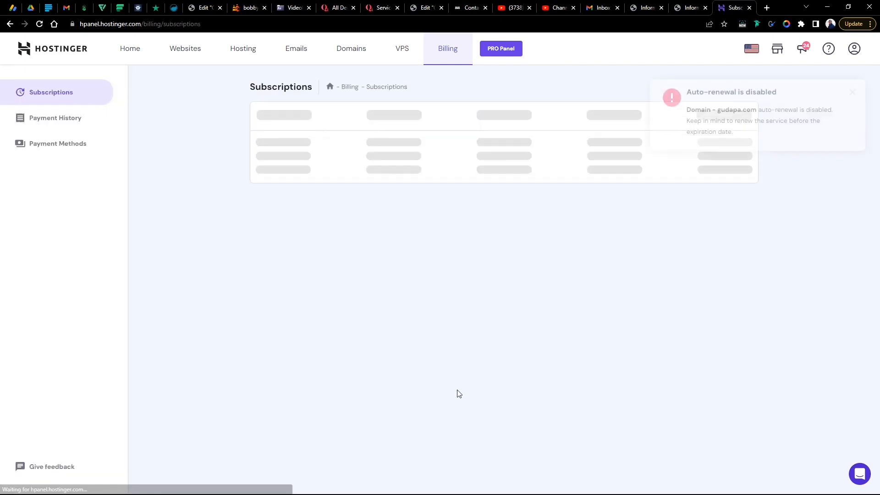
- Disable auto-renewal for the favistudios.com domain subscription
{"action": "left_click", "coordinate": [743, 177]}
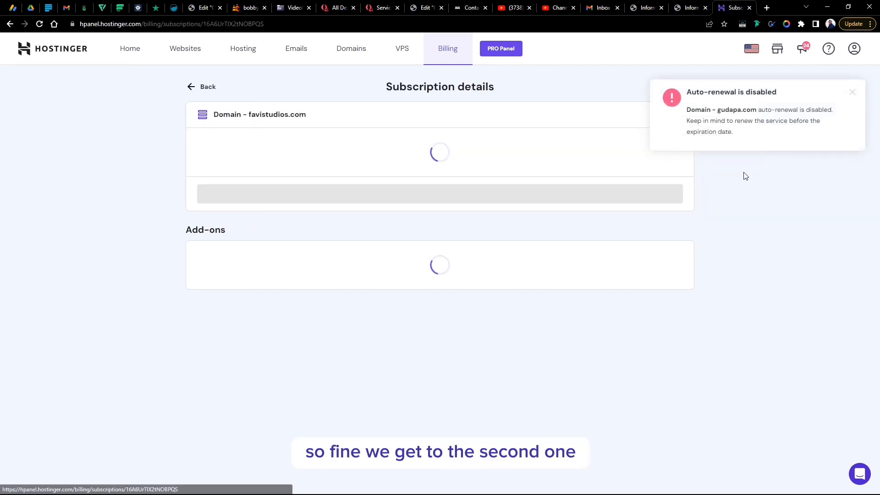
{"action": "left_click", "coordinate": [585, 297]}
{"action": "left_click", "coordinate": [637, 307]}
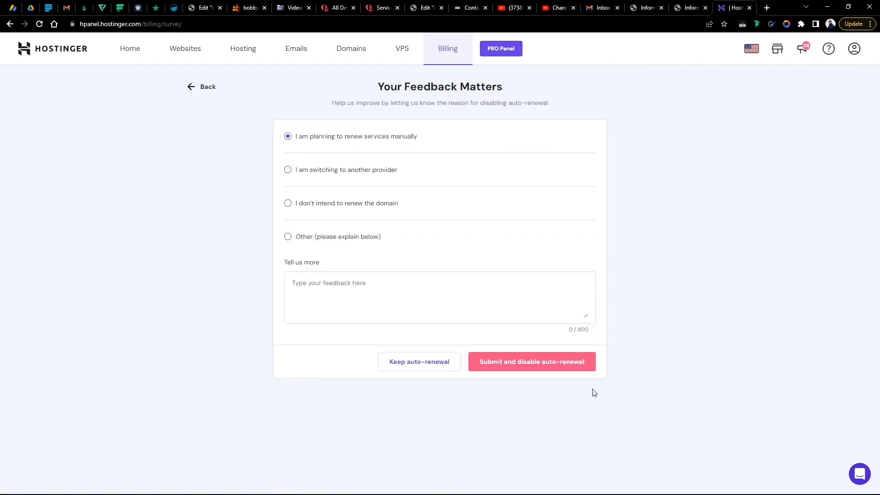
{"action": "left_click", "coordinate": [566, 366]}
- Disable auto-renewal for the Premium Web Hosting plan
{"action": "left_click", "coordinate": [742, 227]}
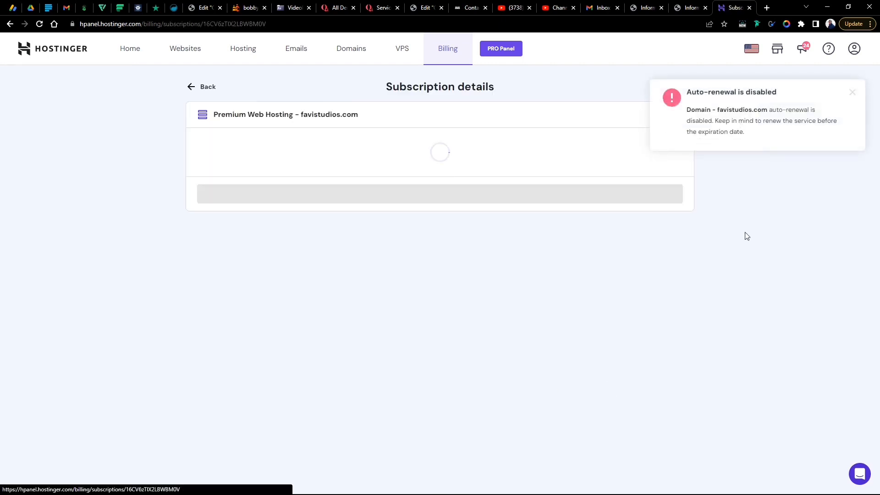
{"action": "left_click", "coordinate": [575, 303]}
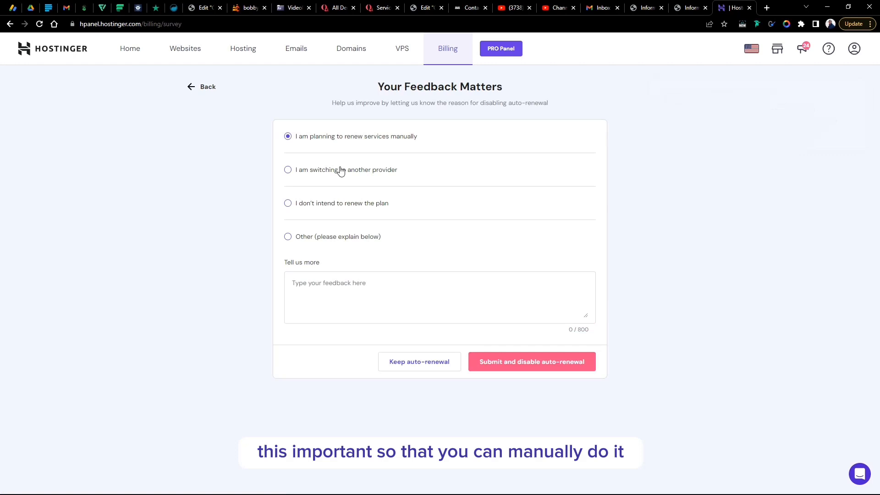
{"action": "left_click", "coordinate": [567, 366]}
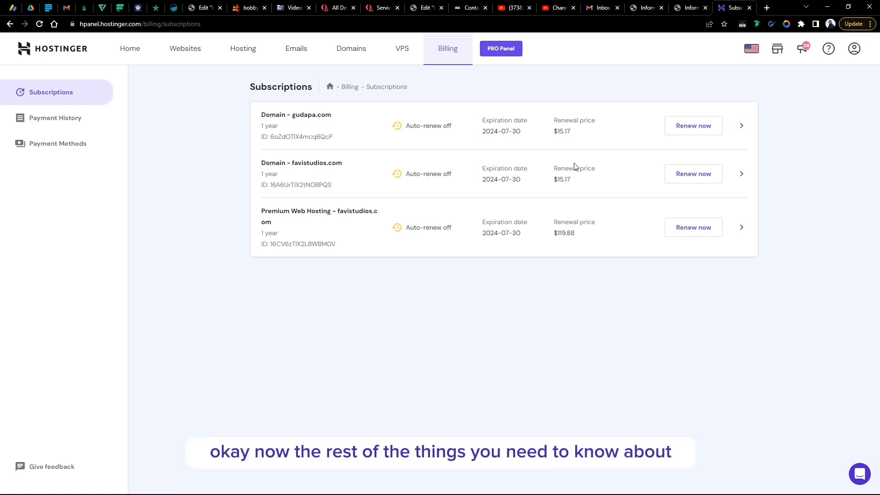
- Go to the hPanel homepage and briefly highlight the gudapa.com domain name
{"action": "left_click", "coordinate": [132, 51]}
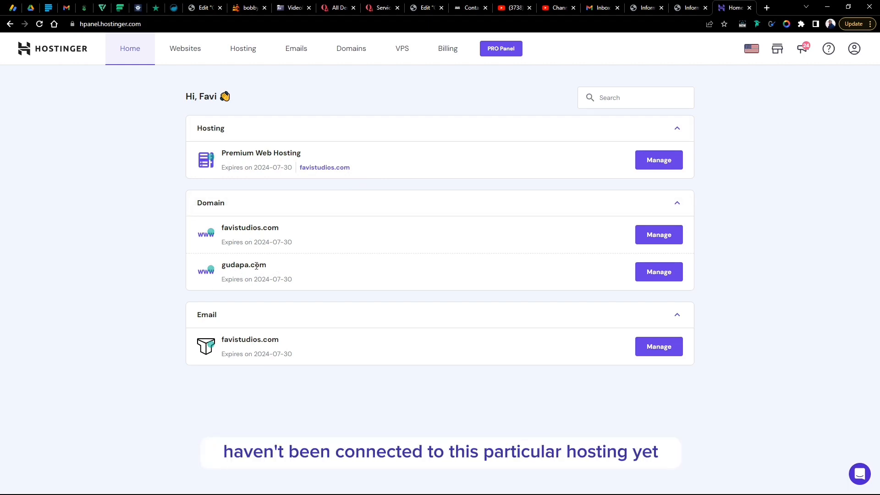
{"action": "left_click_drag", "start_coordinate": [268, 267], "coordinate": [219, 269]}
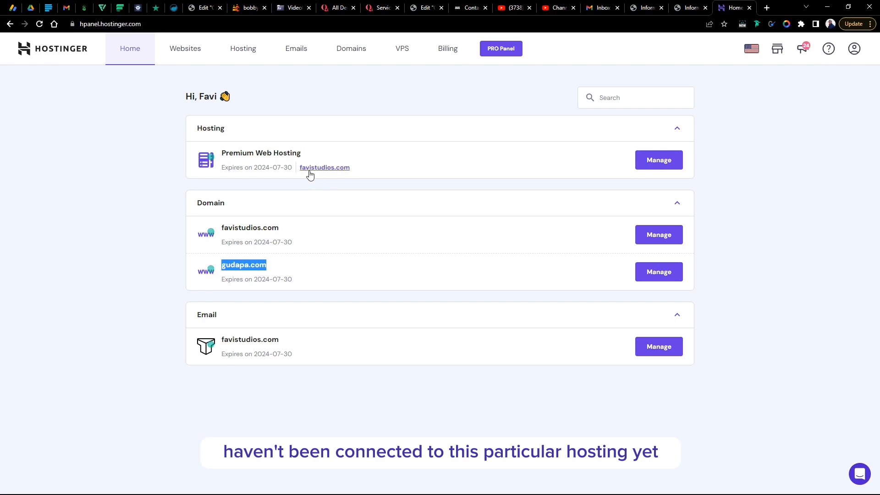
{"action": "left_click", "coordinate": [395, 188]}
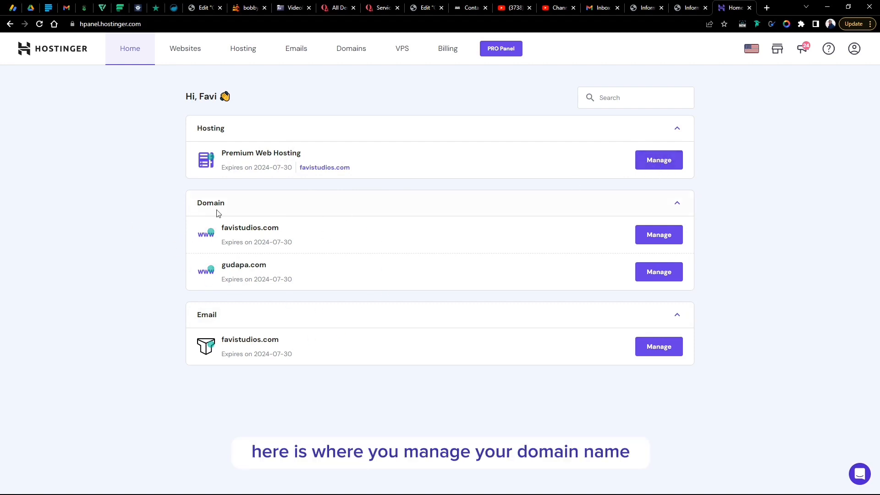
{"action": "left_click", "coordinate": [668, 235]}
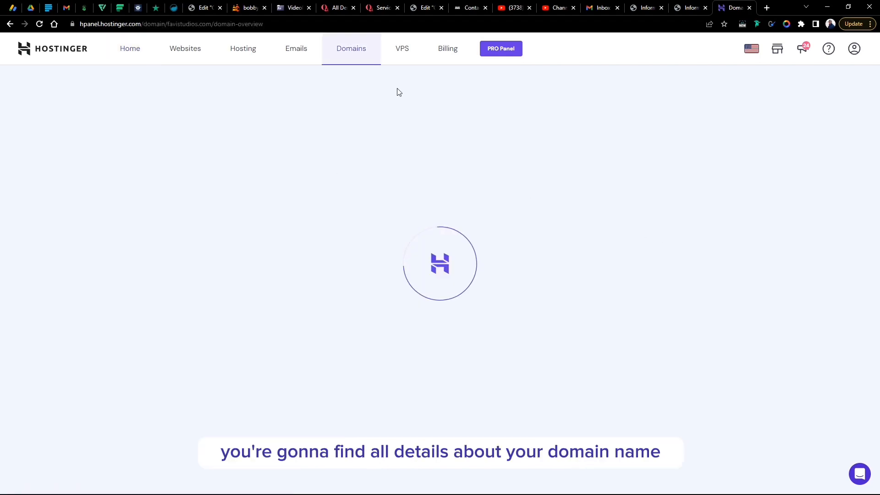
{"action": "scroll", "coordinate": [512, 220], "scroll_direction": "down", "scroll_amount": 3}
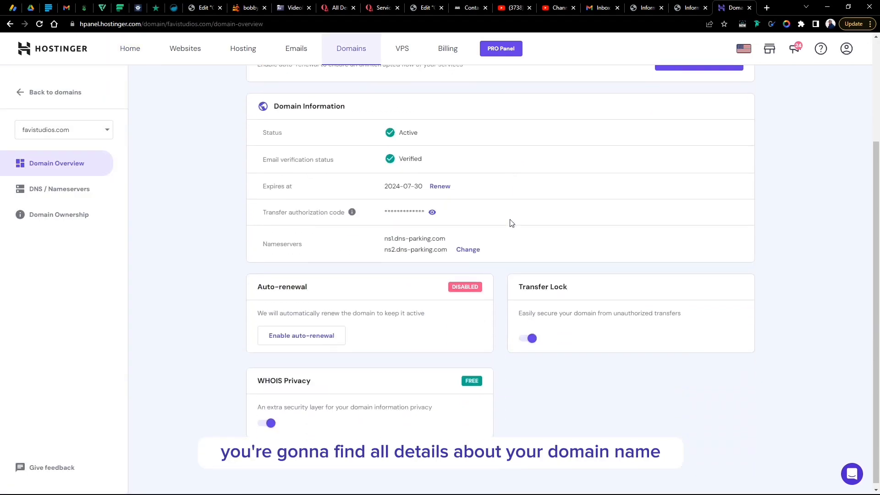
{"action": "scroll", "coordinate": [512, 224], "scroll_direction": "up", "scroll_amount": 3}
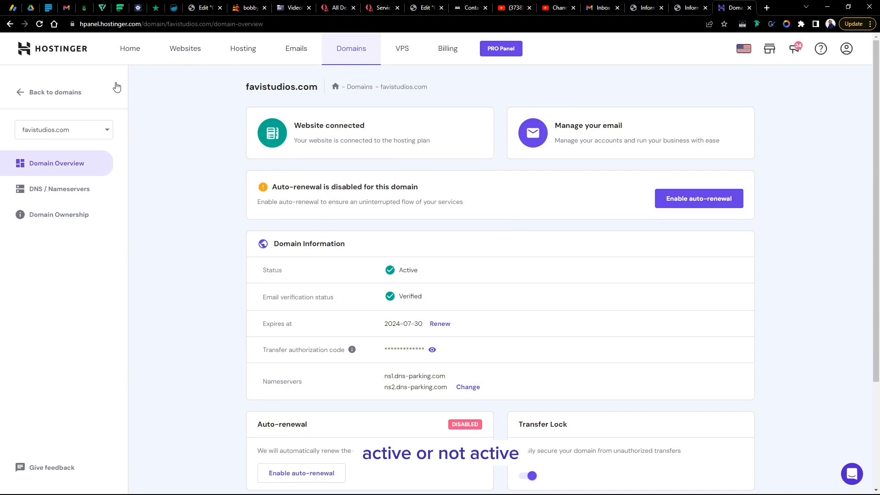
{"action": "left_click", "coordinate": [10, 24]}
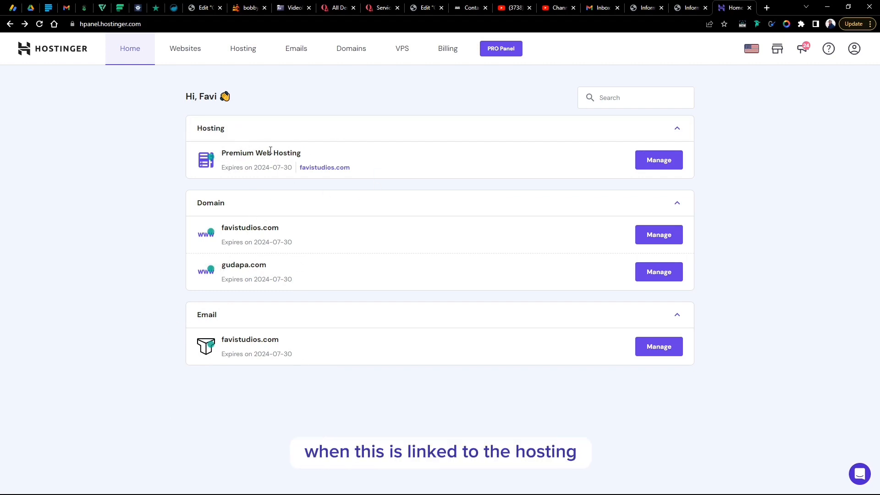
- Check the websites list, then the Hosting page with the Premium Web Hosting plan in France
{"action": "left_click", "coordinate": [179, 52]}
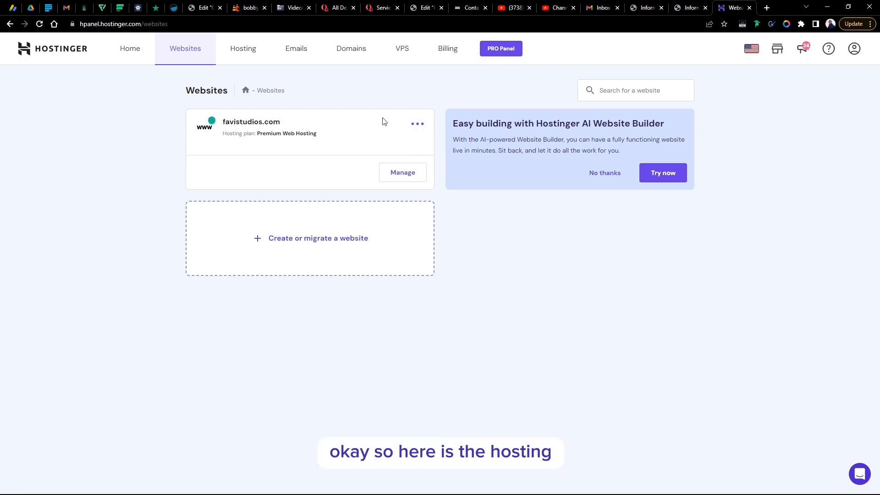
{"action": "left_click", "coordinate": [241, 49]}
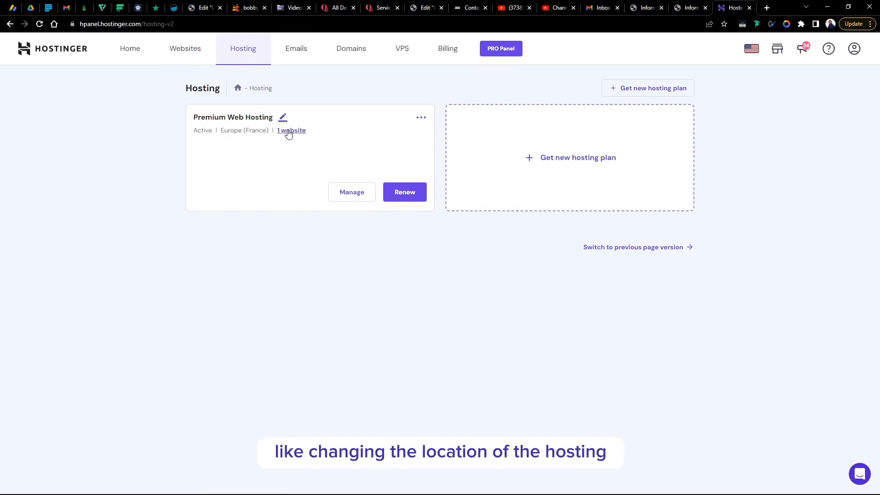
- Look over the email services, then the Domains page listing gudapa.com and favistudios.com
{"action": "left_click", "coordinate": [298, 54]}
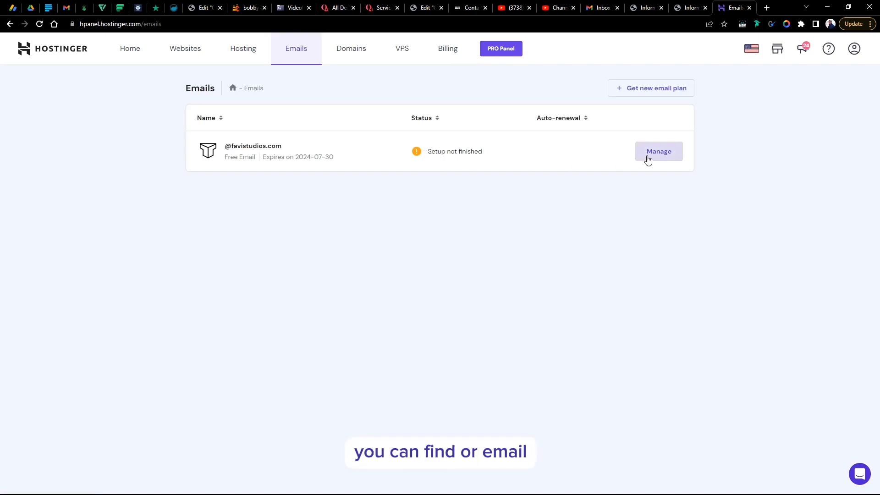
{"action": "left_click", "coordinate": [358, 50]}
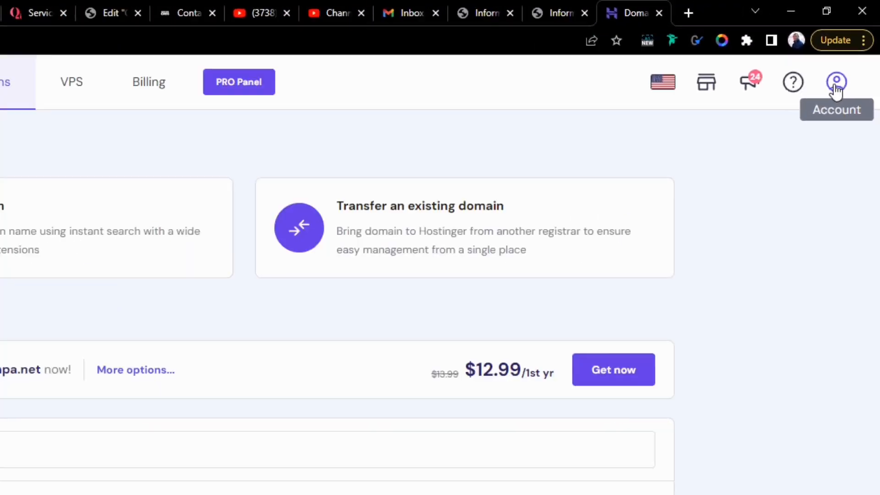
- Show the account menu from the top-right Account icon
{"action": "left_click", "coordinate": [853, 49]}
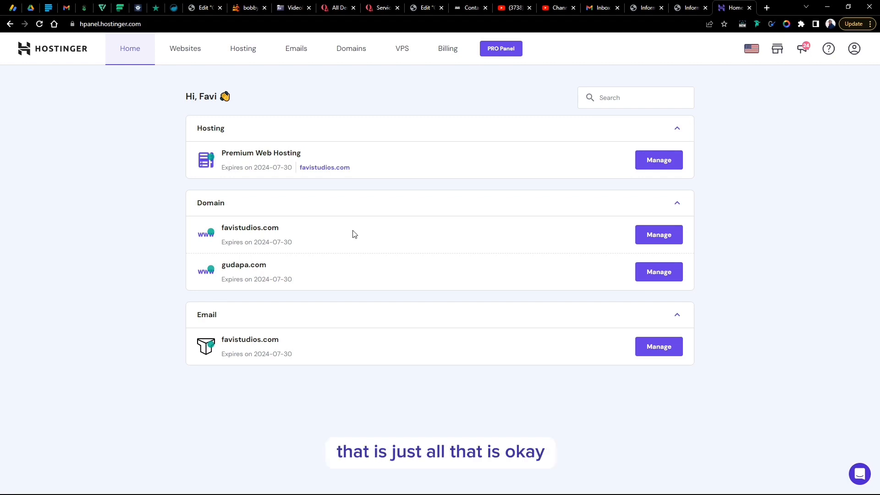
- Open favistudios.com's Auto Installer, select WordPress, and close the install form without installing
{"action": "left_click", "coordinate": [194, 53]}
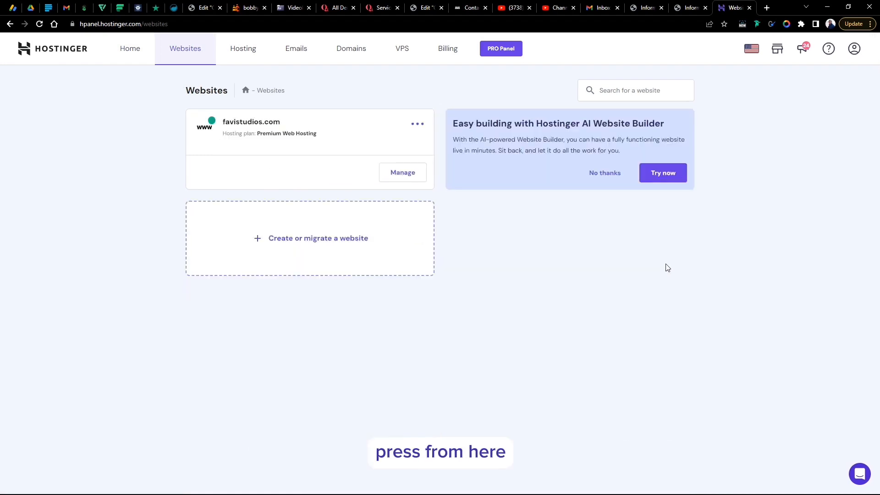
{"action": "left_click", "coordinate": [386, 174]}
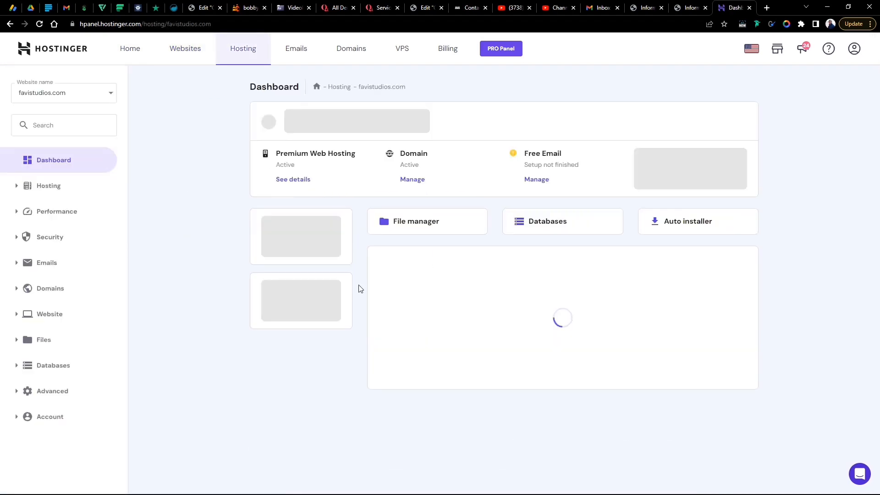
{"action": "left_click", "coordinate": [672, 230]}
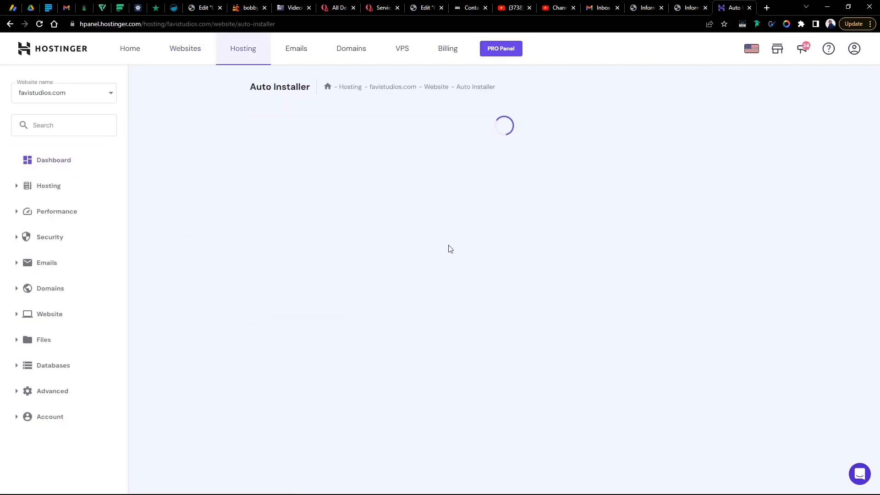
{"action": "left_click", "coordinate": [302, 217]}
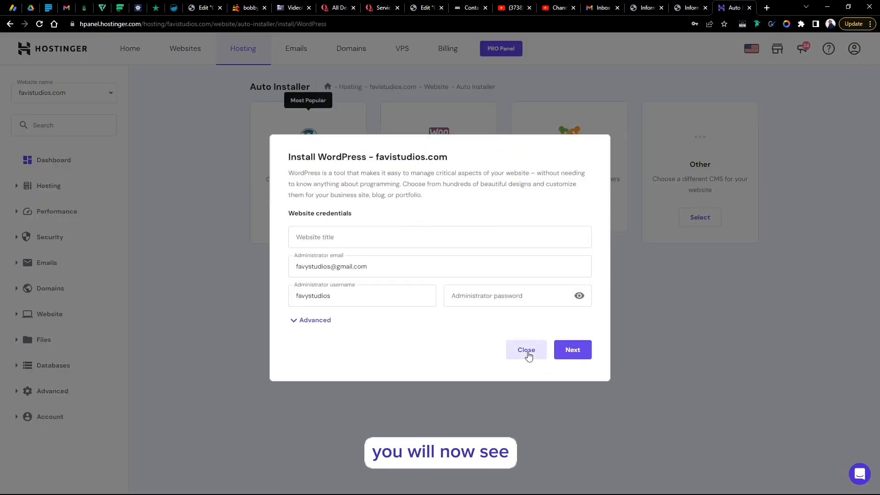
{"action": "left_click", "coordinate": [527, 352]}
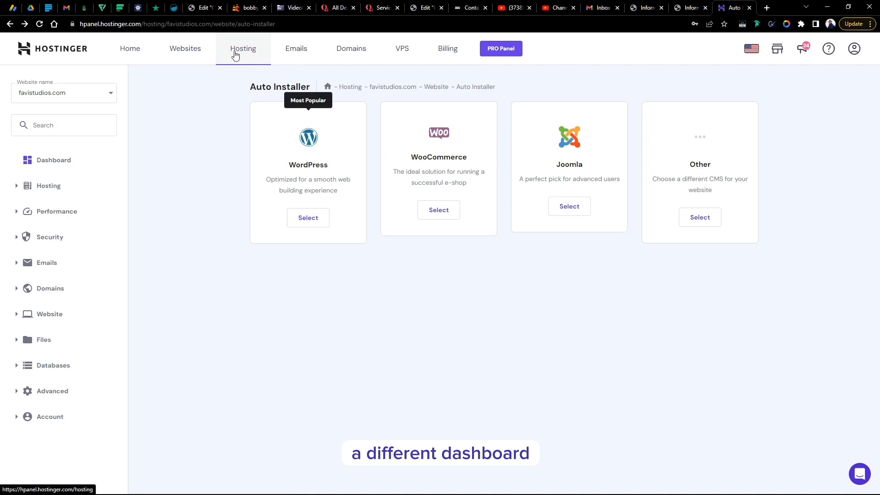
- Return to the favistudios.com hosting dashboard via the Hosting tab
{"action": "left_click", "coordinate": [235, 54]}
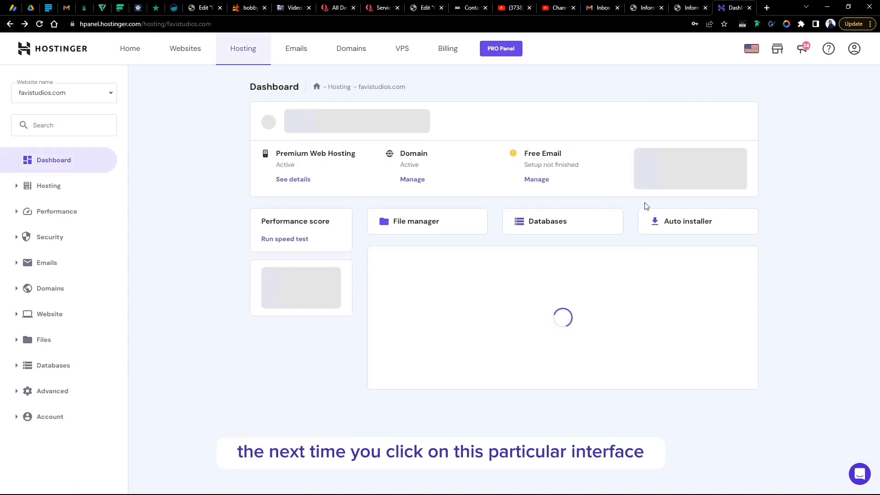